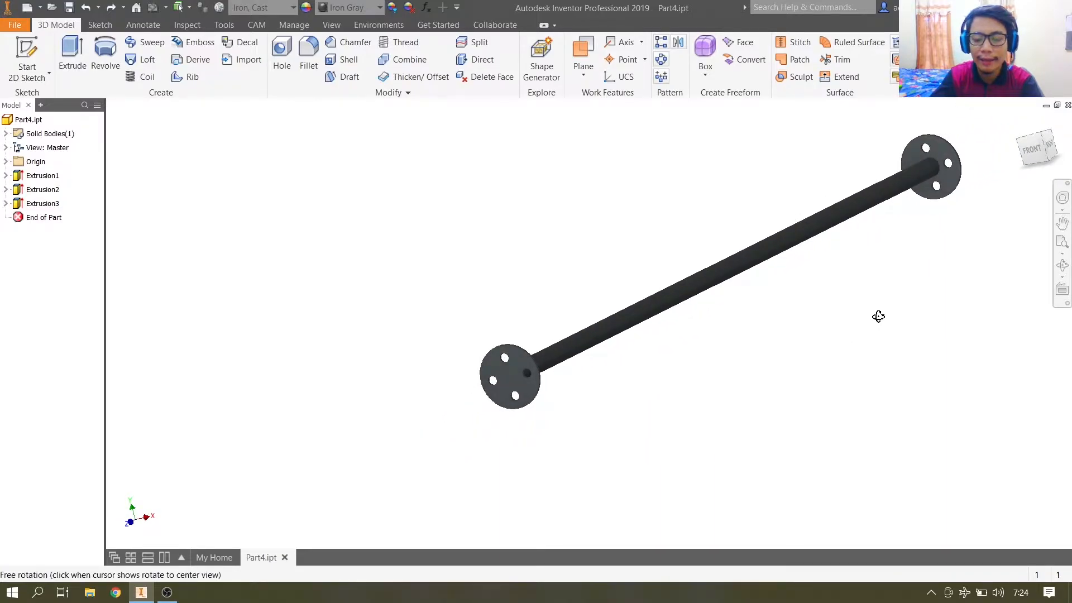
Examine the long pipe and its two drilled end flanges from several angles, including the right-side view
middle_click_drag(878, 317, 952, 313, "shift")
scroll(960, 317, "down", 2)
scroll(960, 317, "down", 2)
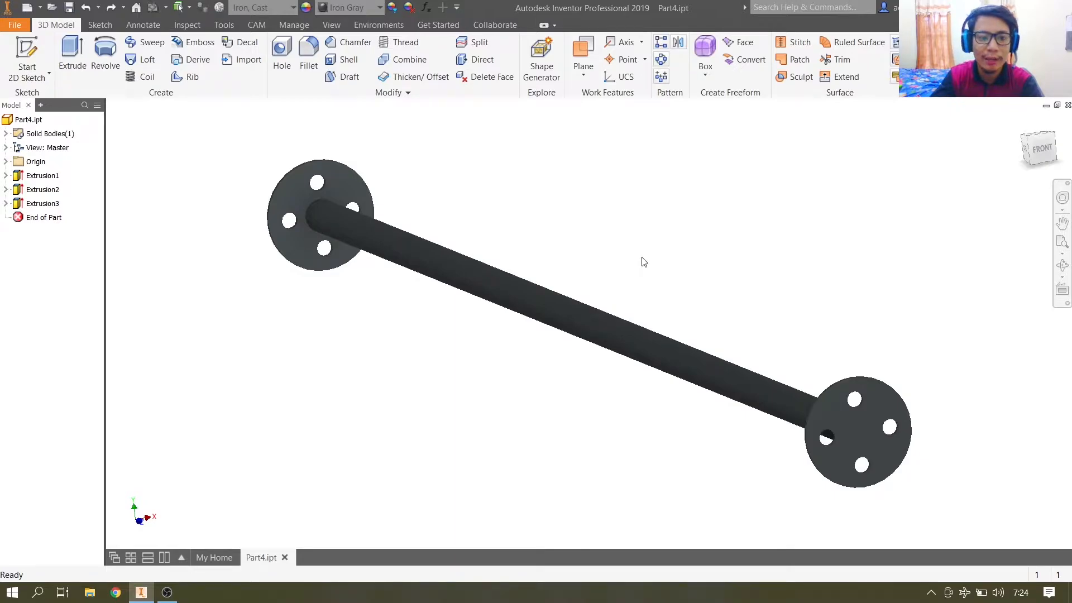
middle_click_drag(641, 257, 562, 264, "shift")
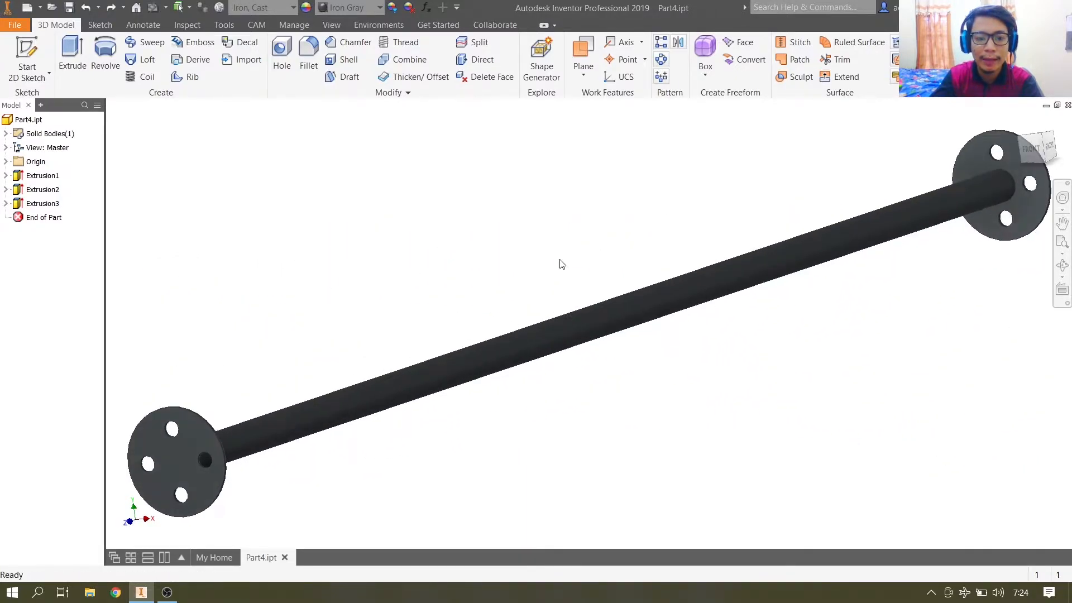
scroll(561, 264, "up", 2)
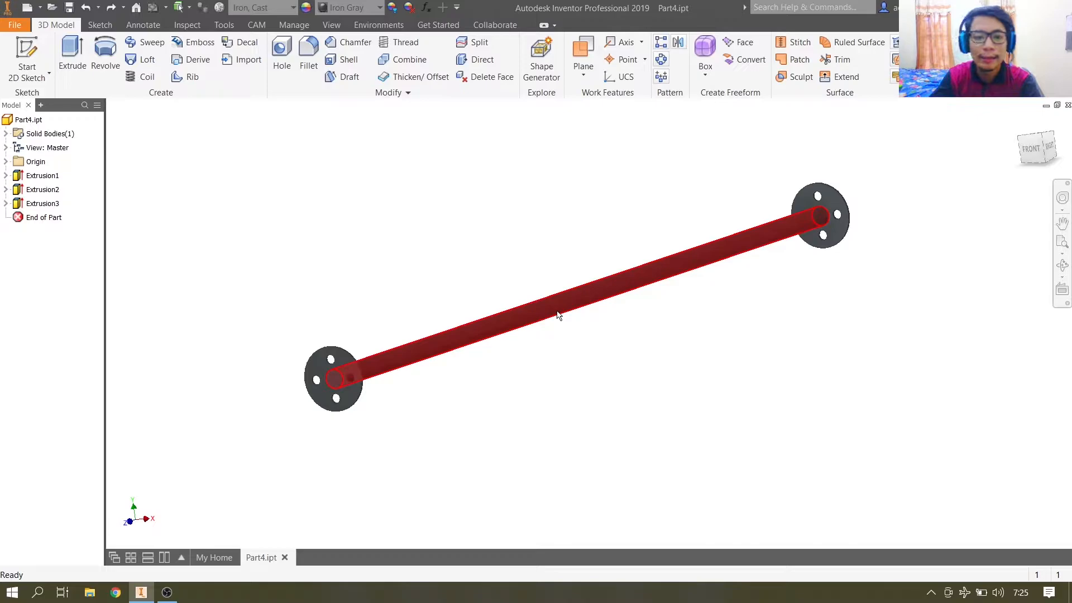
mouse_move(557, 315)
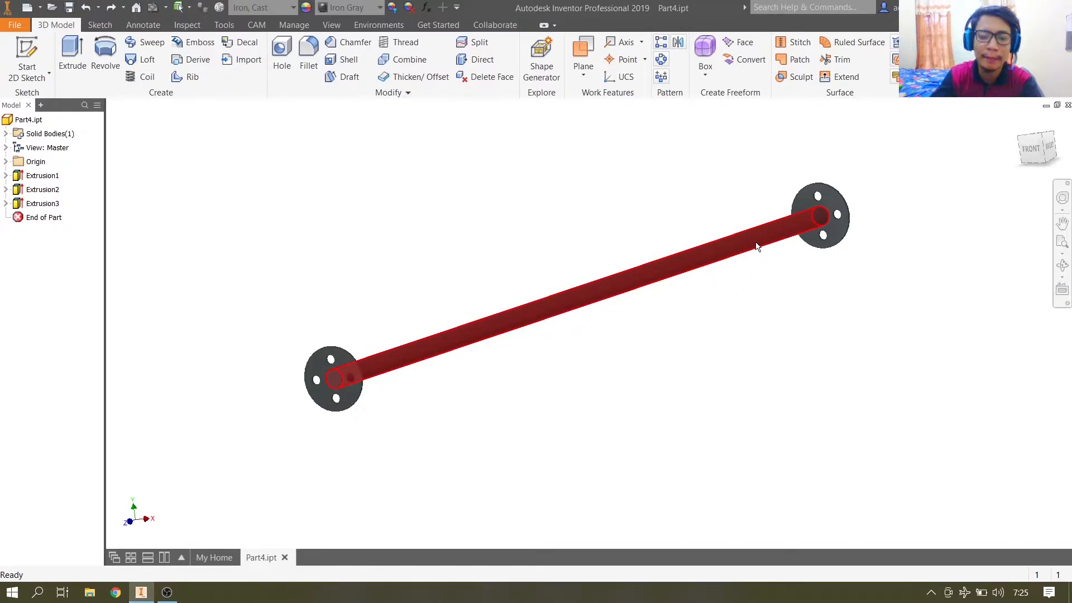
middle_click_drag(813, 330, 704, 393, "shift")
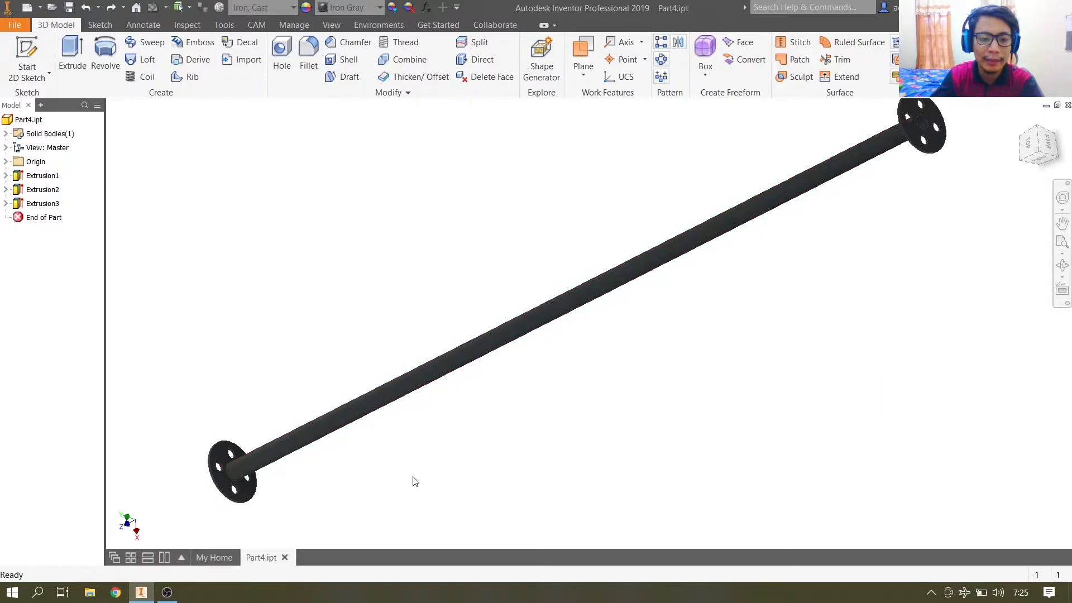
scroll(414, 480, "down", 3)
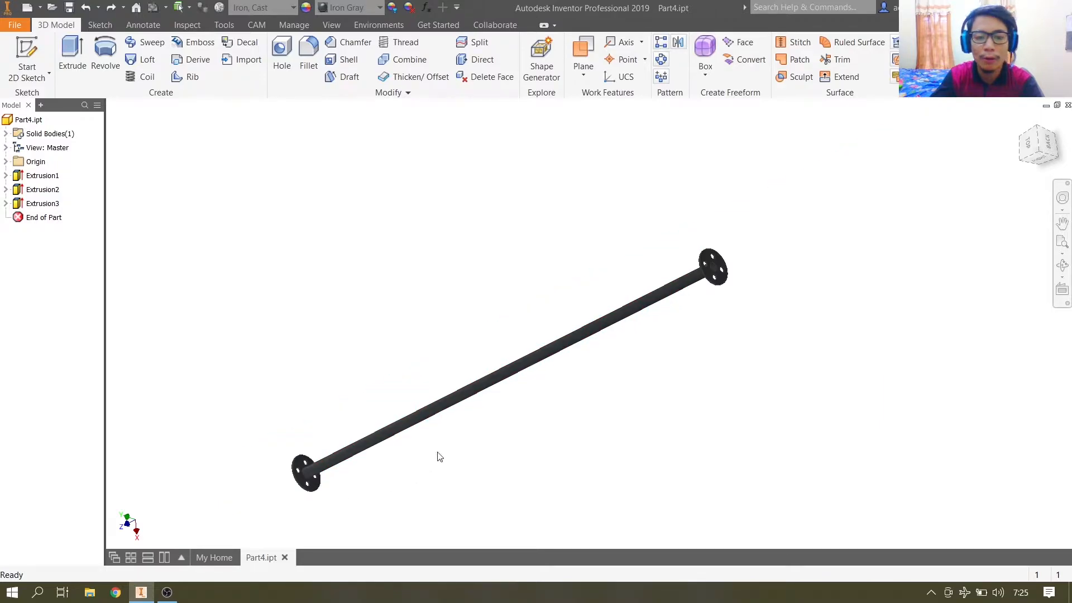
left_click(1036, 162)
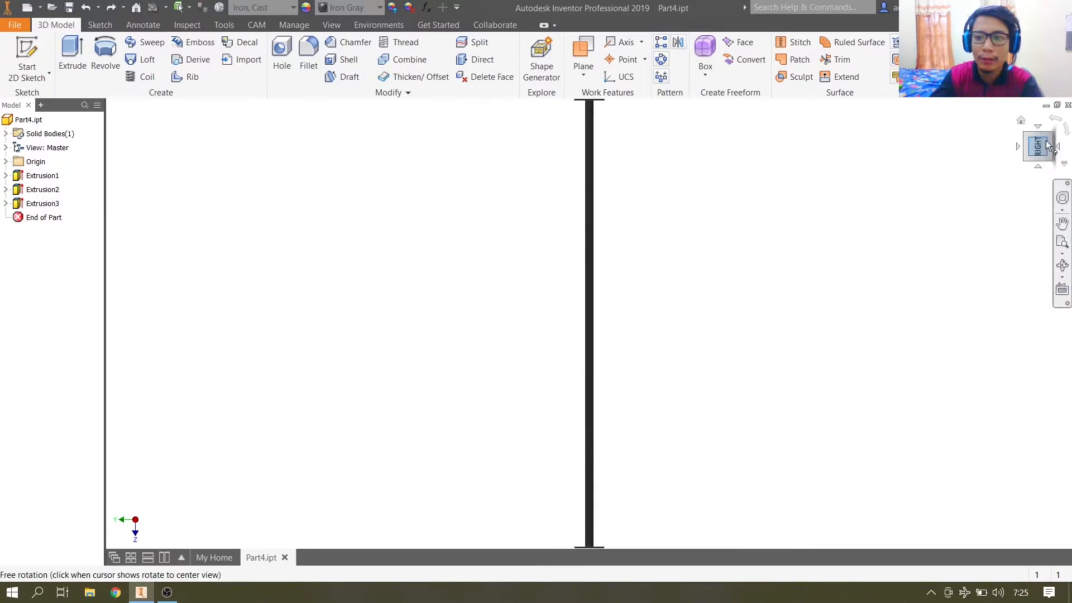
left_click(1066, 132)
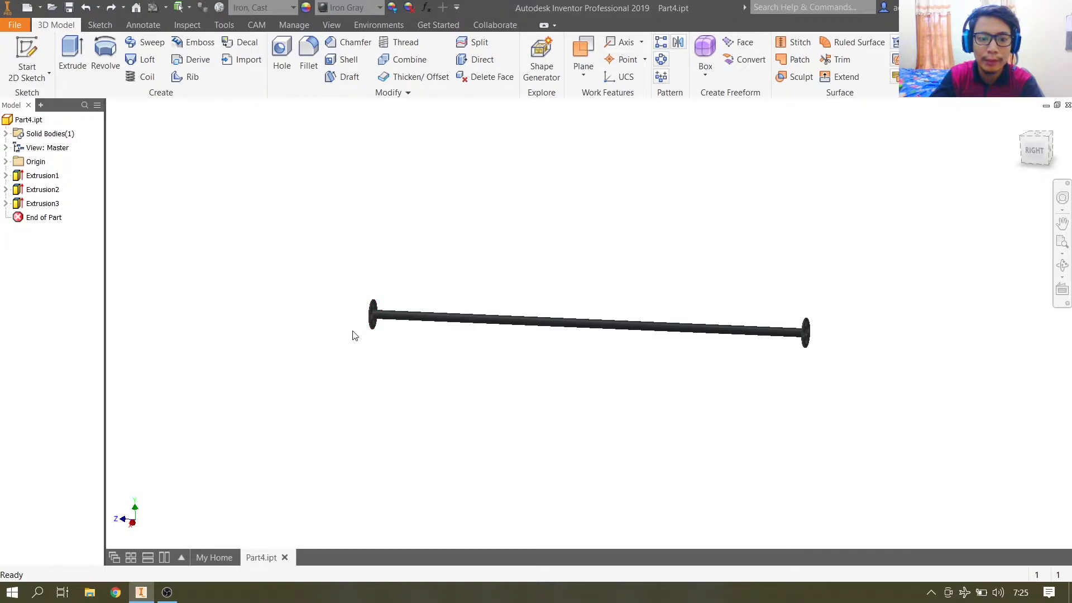
scroll(350, 285, "down", 5)
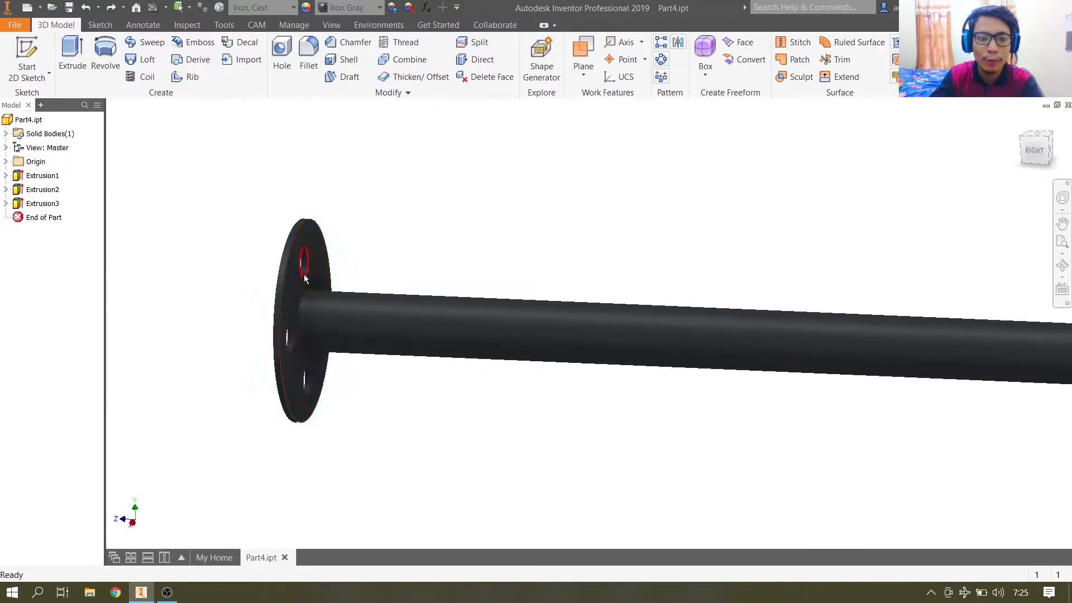
scroll(462, 323, "up", 6)
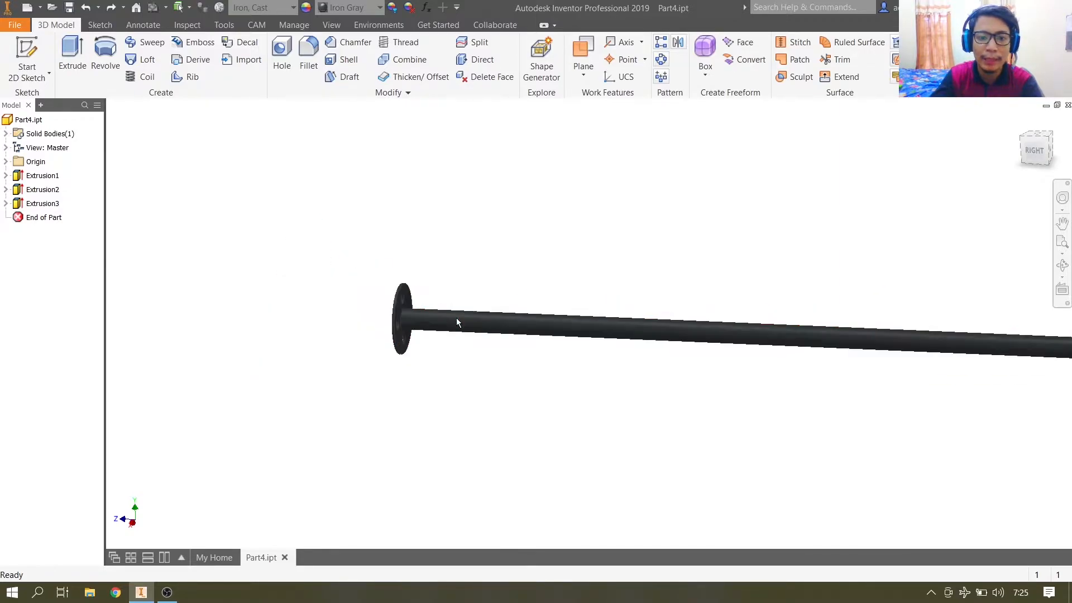
scroll(737, 350, "up", 3)
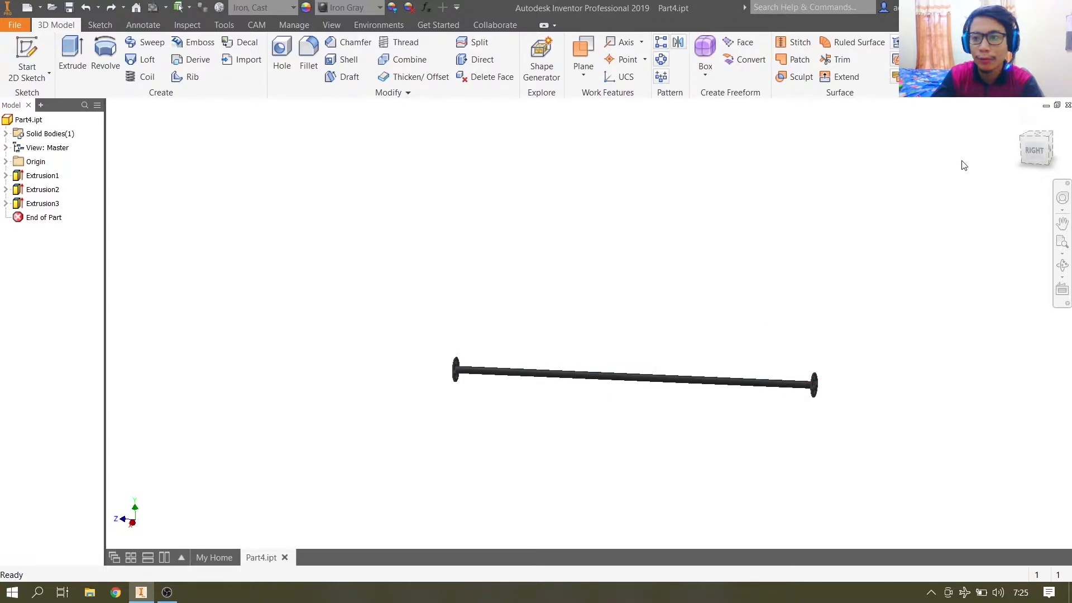
Enter the stress analysis environment and create a static analysis study with the Single Point design objective
left_click(927, 59)
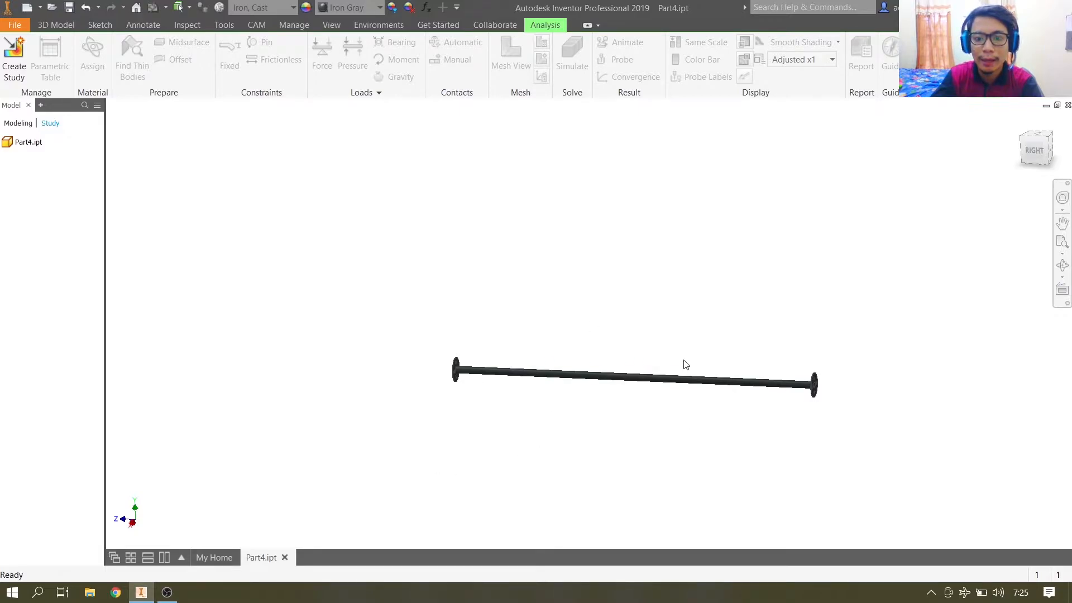
left_click(11, 63)
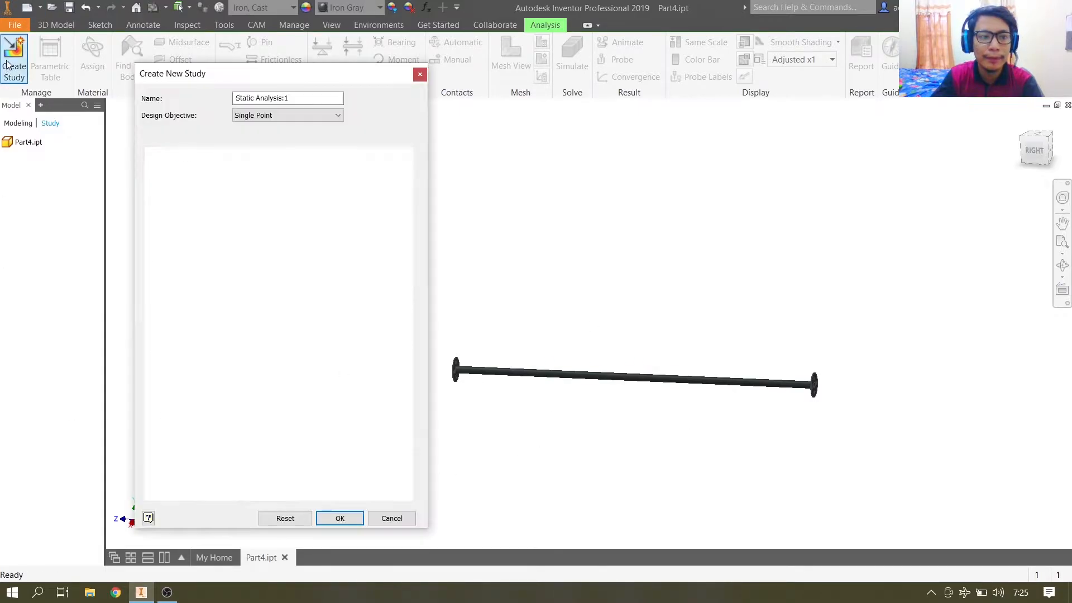
left_click(341, 518)
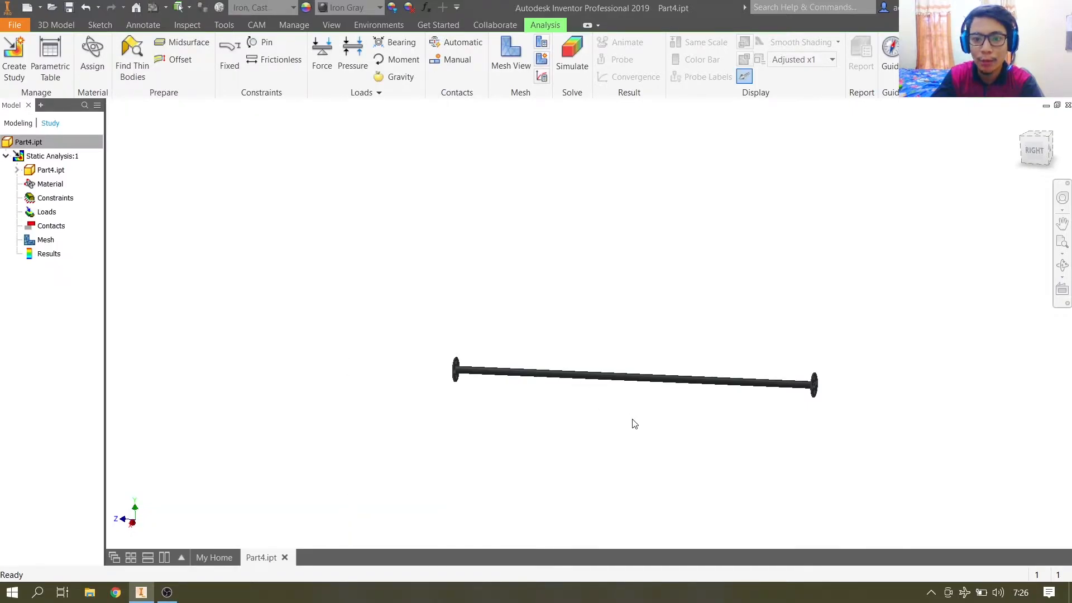
Assign Iron, Cast as the part's override material, with Yield Strength as the safety factor basis
left_click(85, 51)
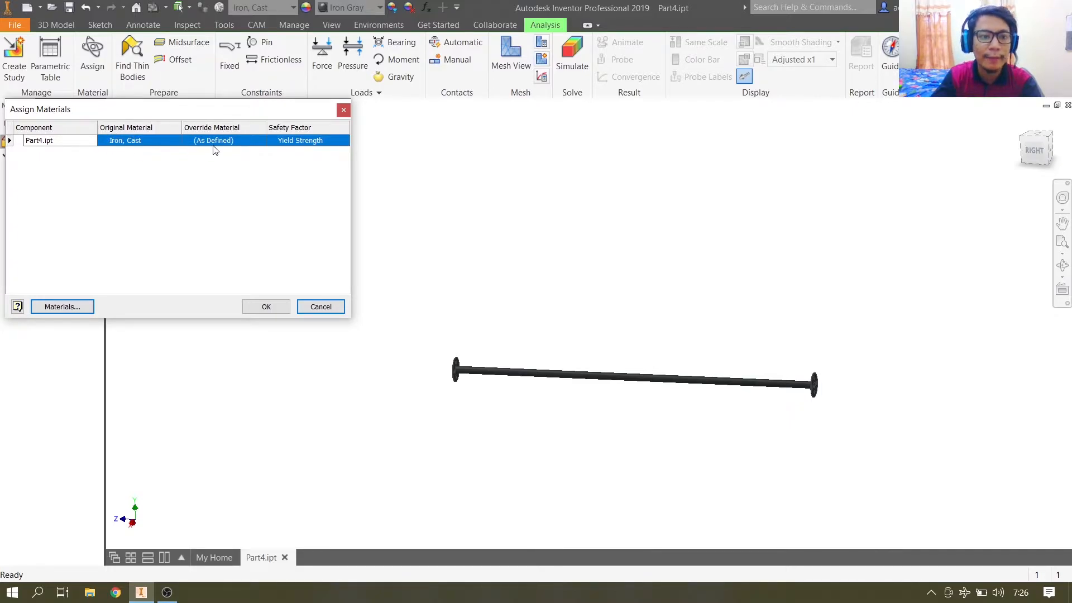
left_click(252, 144)
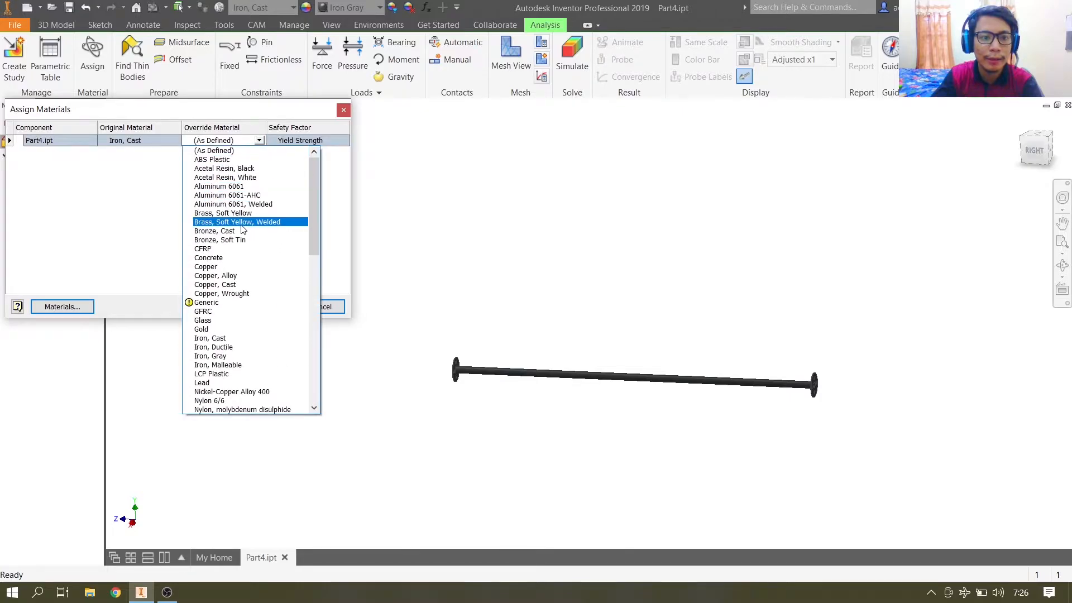
scroll(243, 263, "down", 1)
scroll(244, 263, "down", 4)
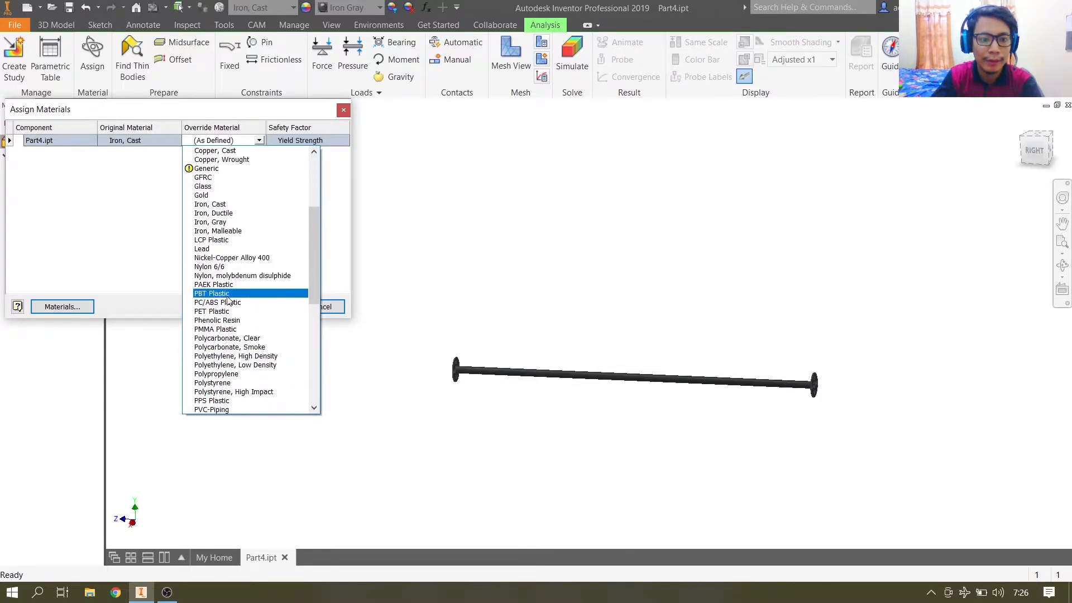
scroll(228, 296, "up", 1)
left_click(212, 231)
left_click(342, 140)
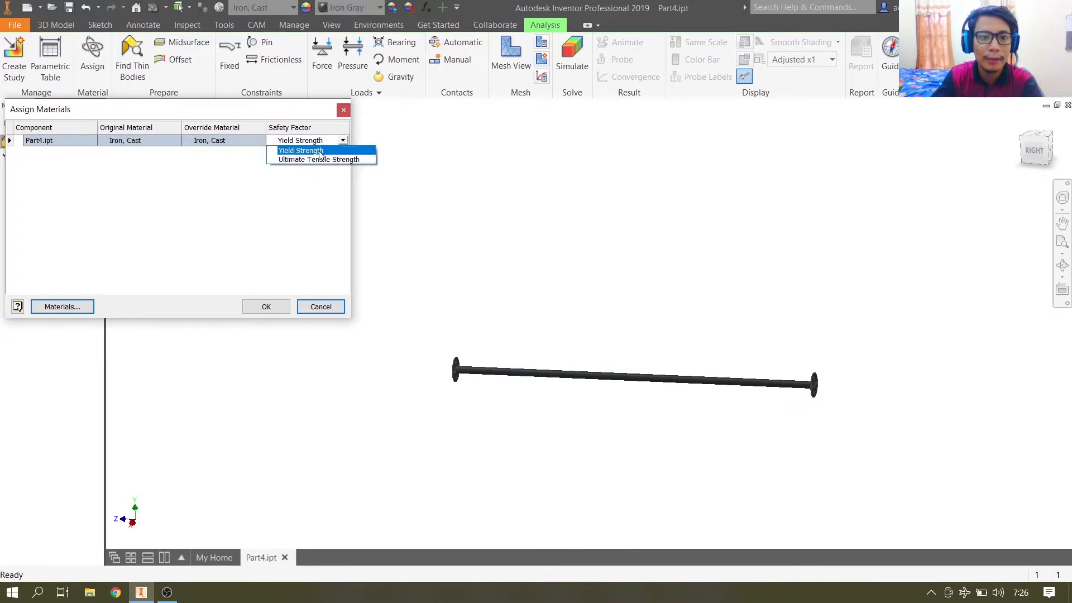
left_click(320, 152)
left_click(266, 306)
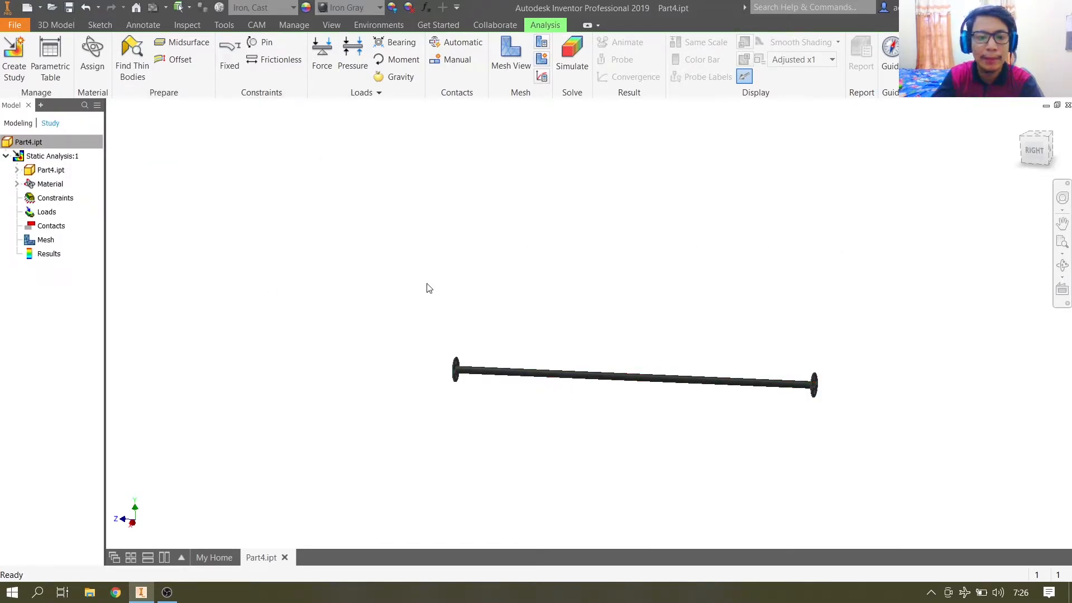
Start a fixed constraint and select the edges of the four bolt holes on one end flange
middle_click_drag(529, 339, 487, 348, "shift")
scroll(487, 346, "down", 3)
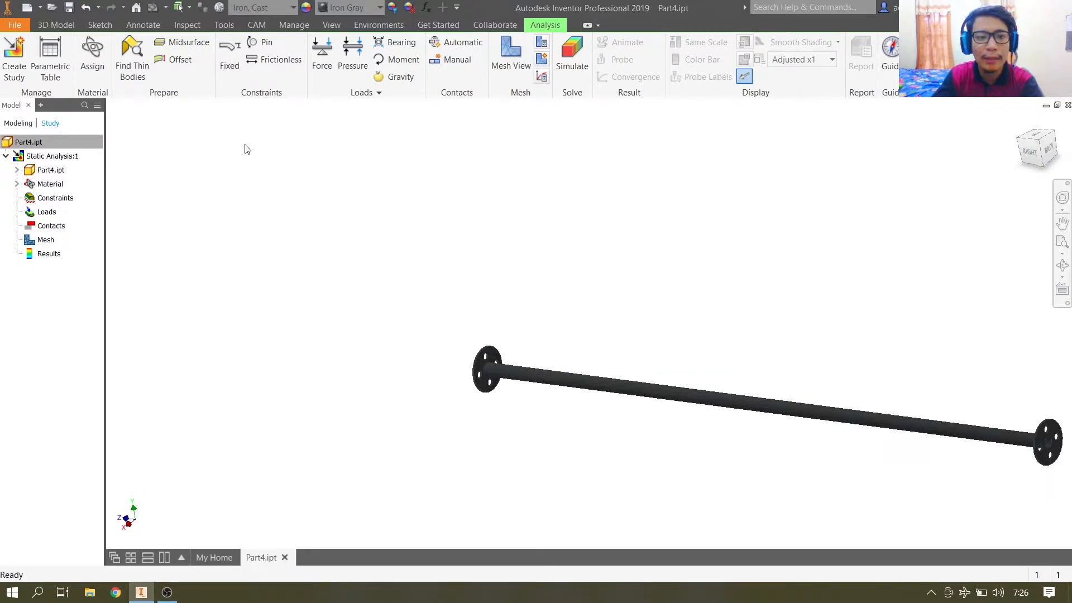
left_click(228, 66)
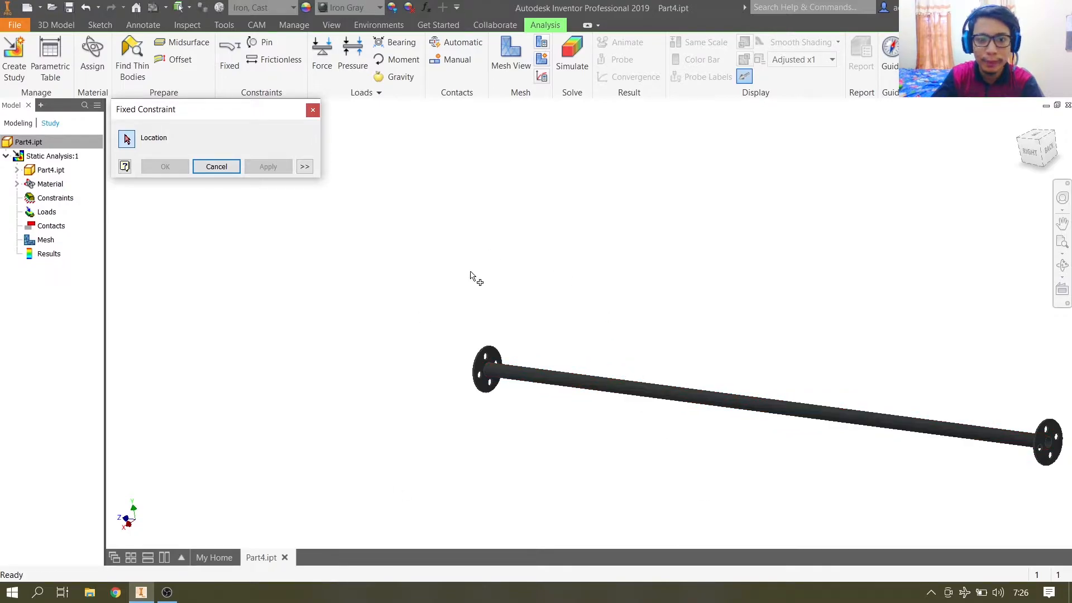
scroll(516, 368, "up", 4)
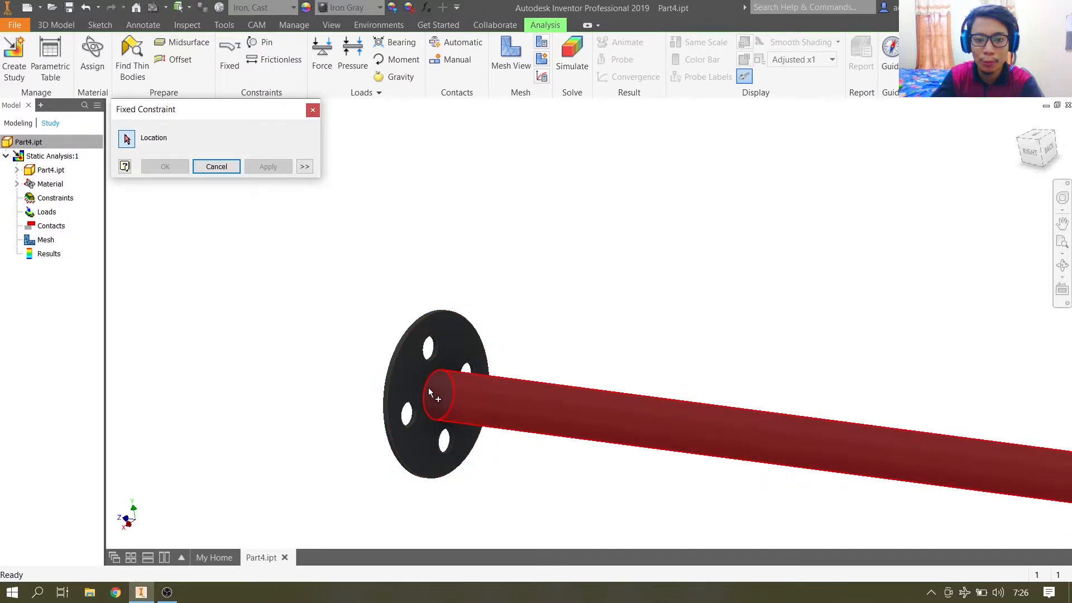
left_click(436, 356)
left_click(411, 414)
left_click(444, 452)
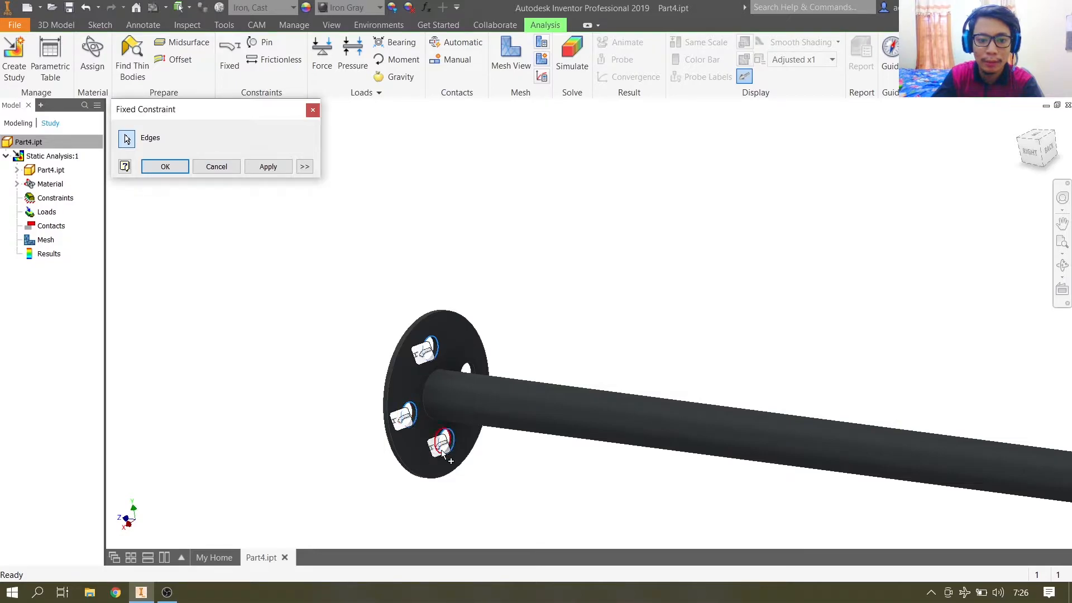
left_click(468, 369)
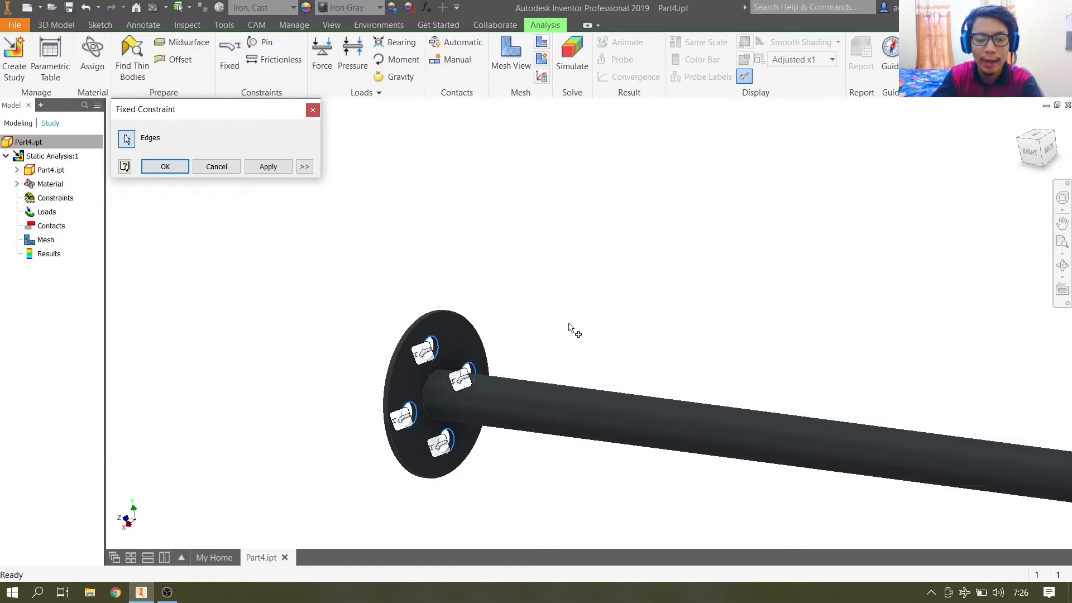
Add the four bolt-hole edges of the opposite end flange to the fixed constraint and apply it
middle_click_drag(646, 291, 720, 479, "shift")
middle_click_drag(883, 546, 787, 430)
scroll(726, 397, "down", 4)
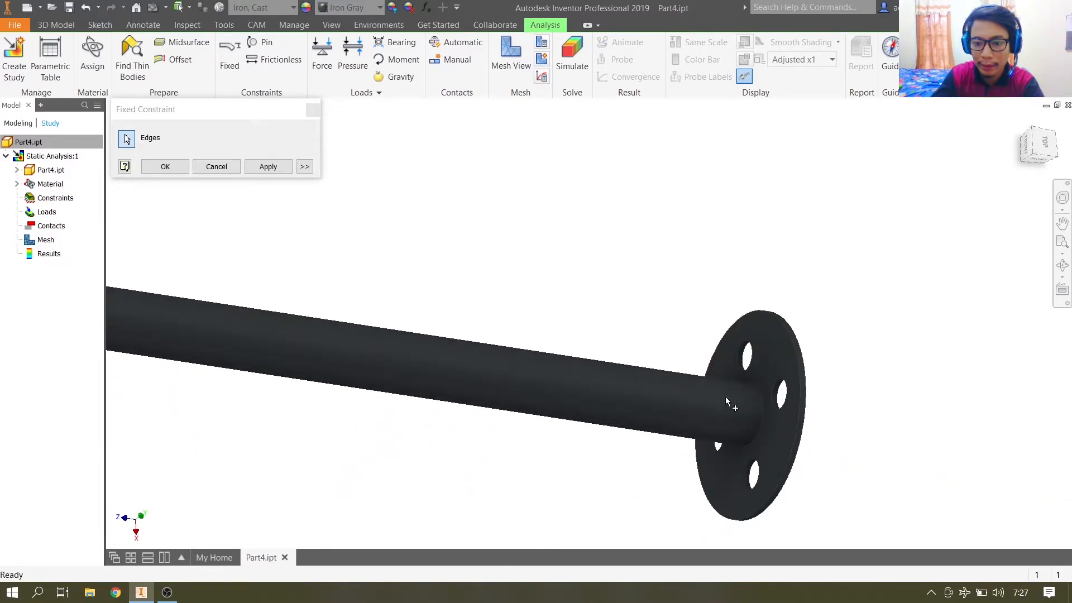
left_click(749, 358)
left_click(784, 388)
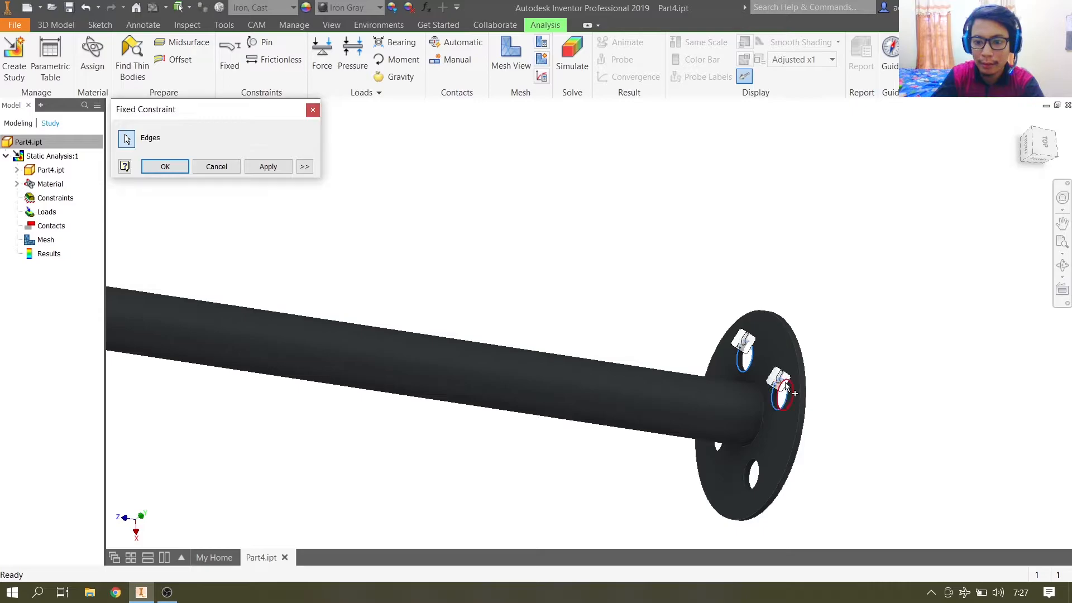
left_click(756, 468)
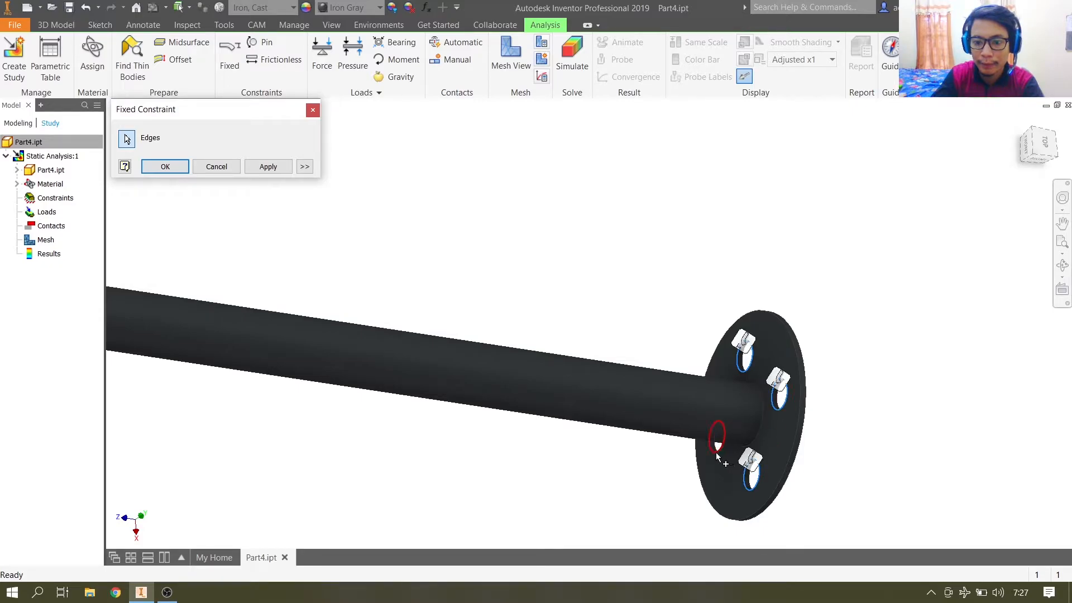
left_click(718, 441)
left_click(268, 166)
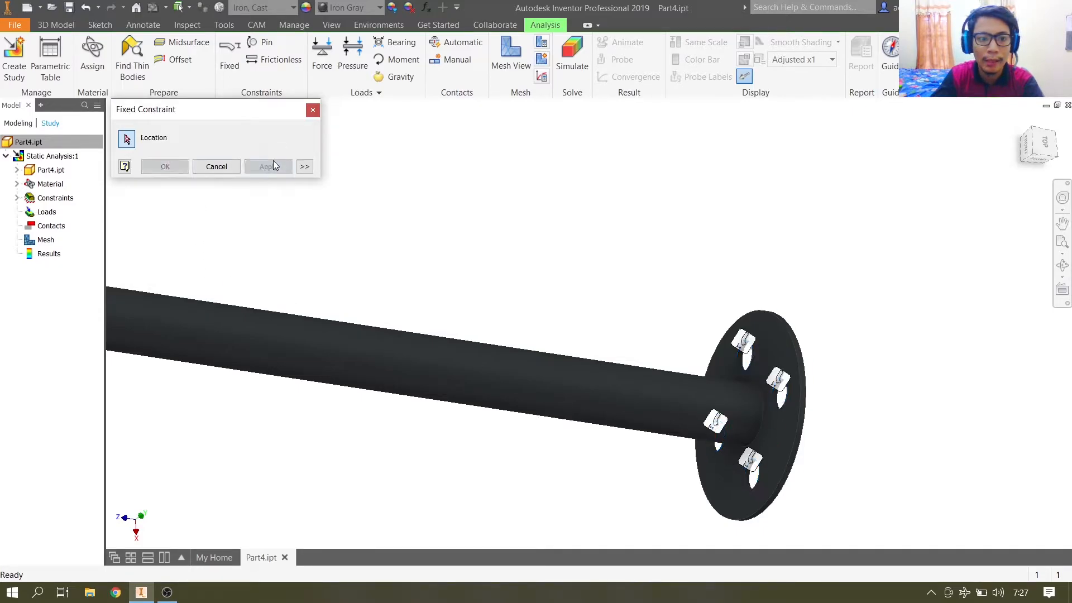
left_click(313, 113)
Start a force load on the pipe's cylindrical face and define it by vector components
scroll(463, 223, "down", 3)
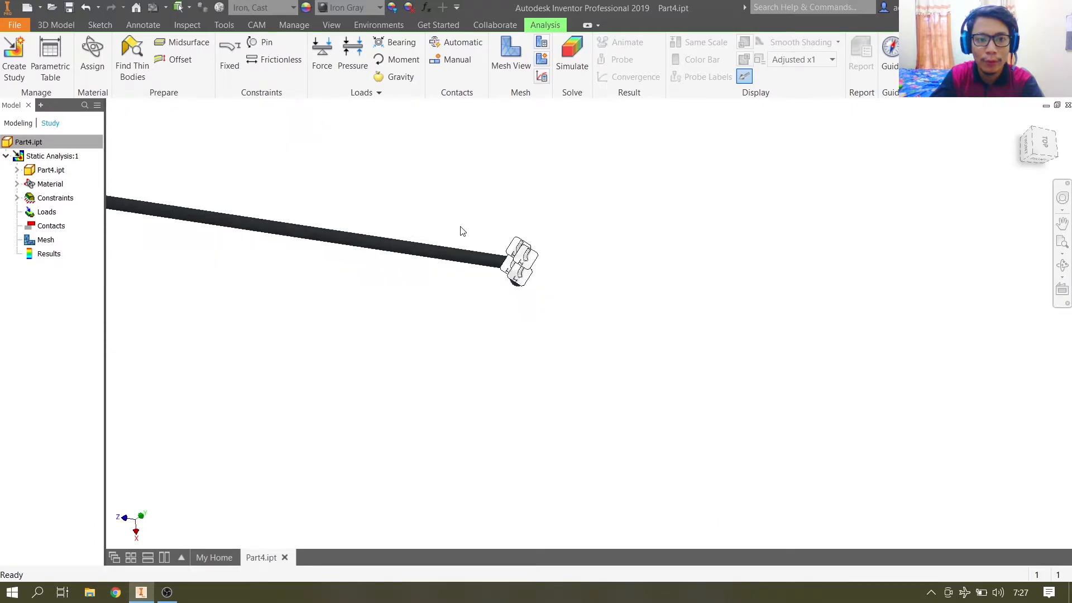
middle_click_drag(463, 232, 678, 378)
left_click(1034, 157)
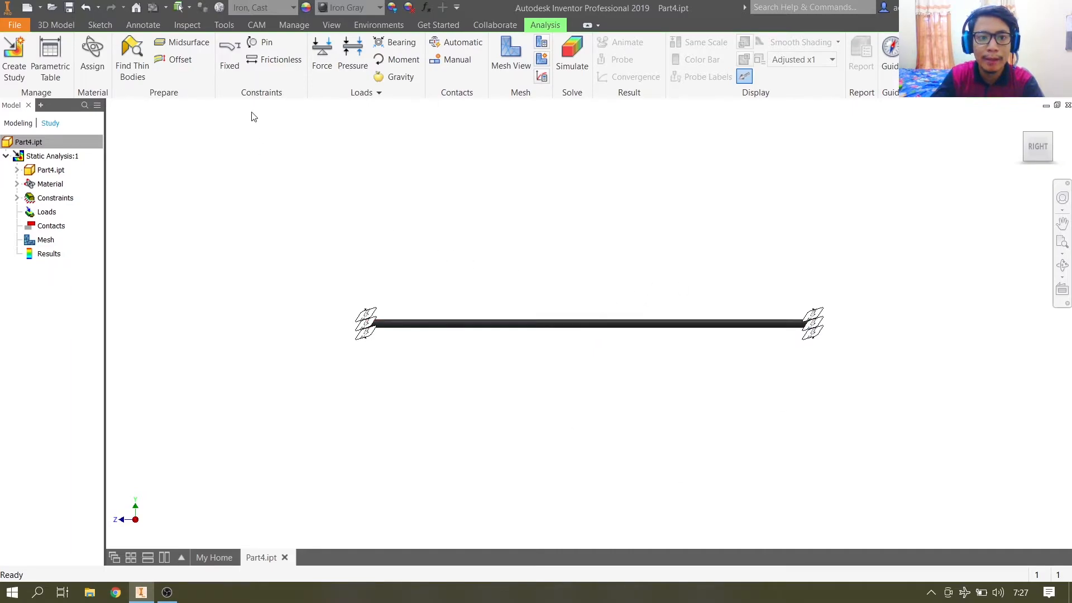
left_click(325, 75)
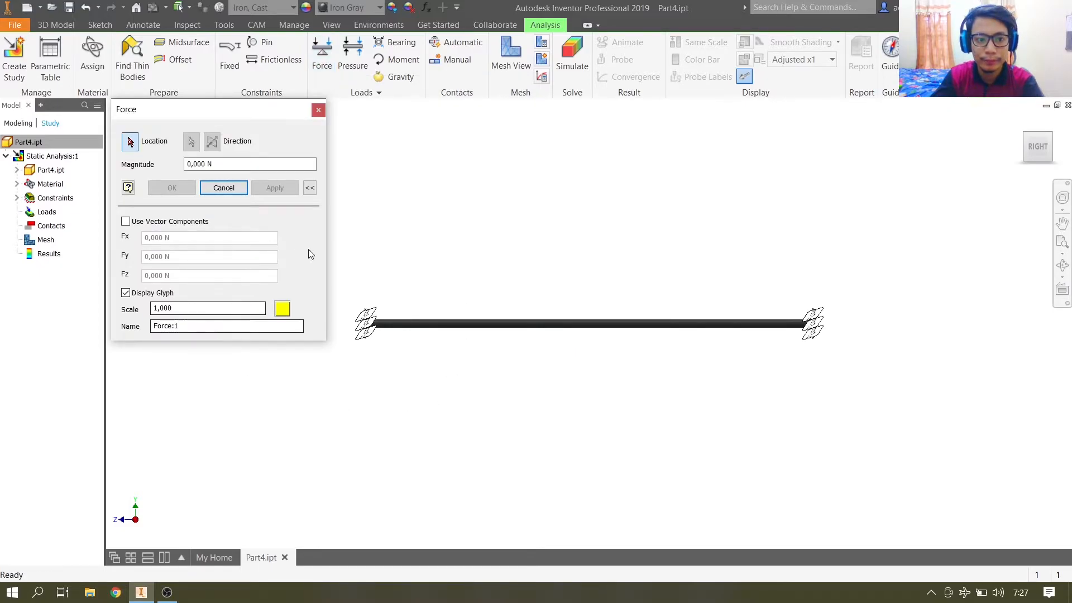
left_click(569, 321)
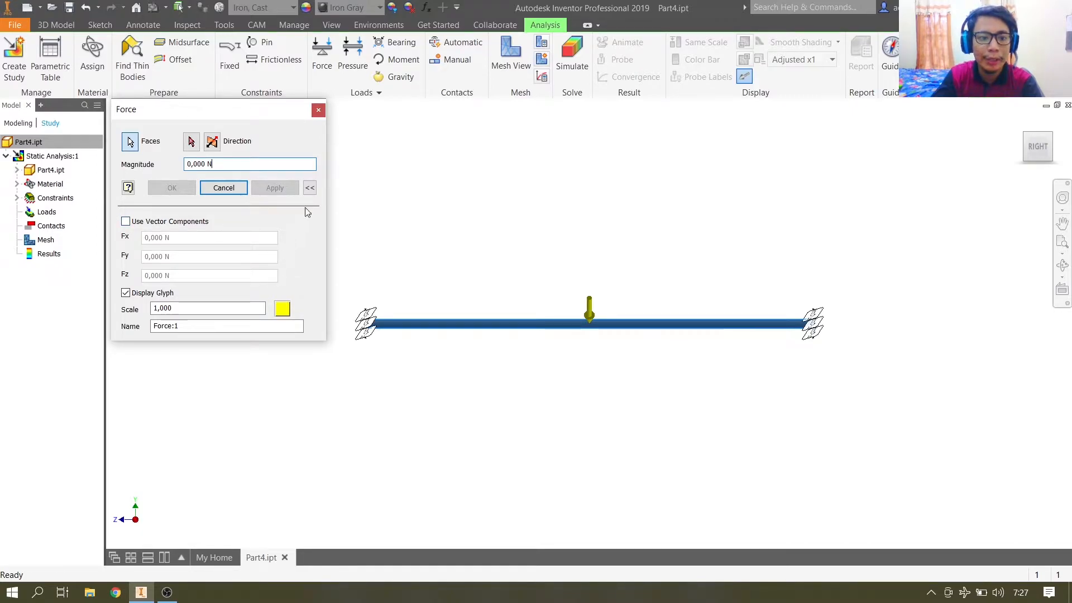
left_click(309, 188)
left_click(310, 190)
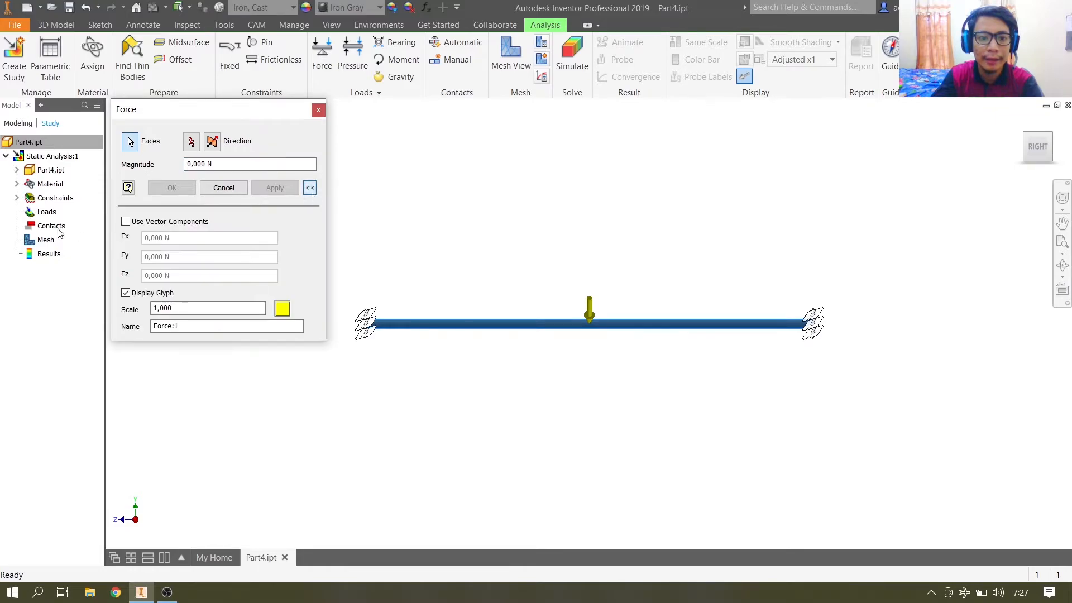
left_click(126, 221)
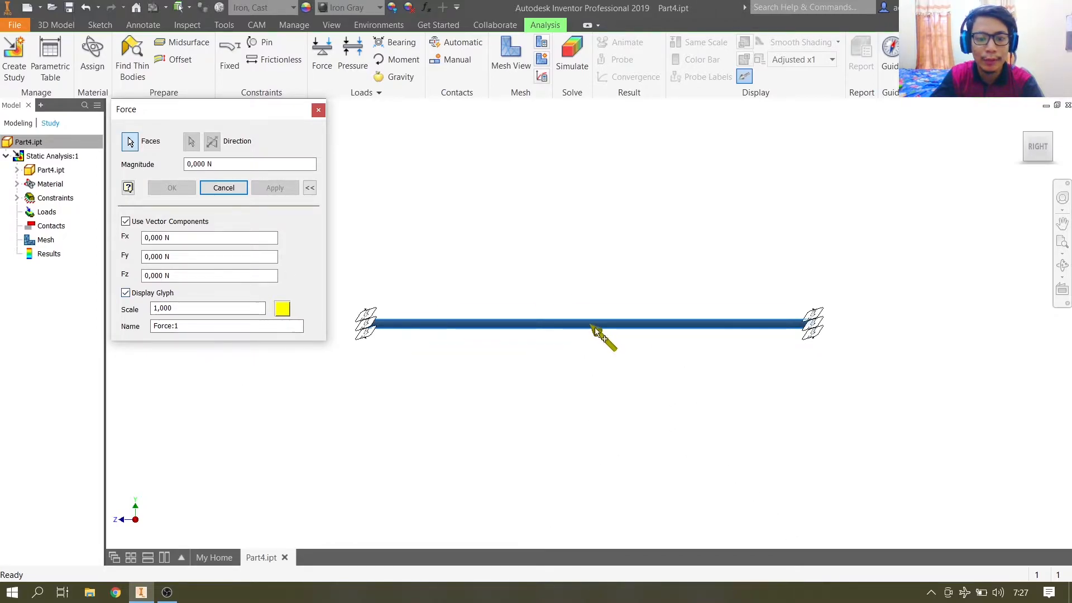
double_click(163, 254)
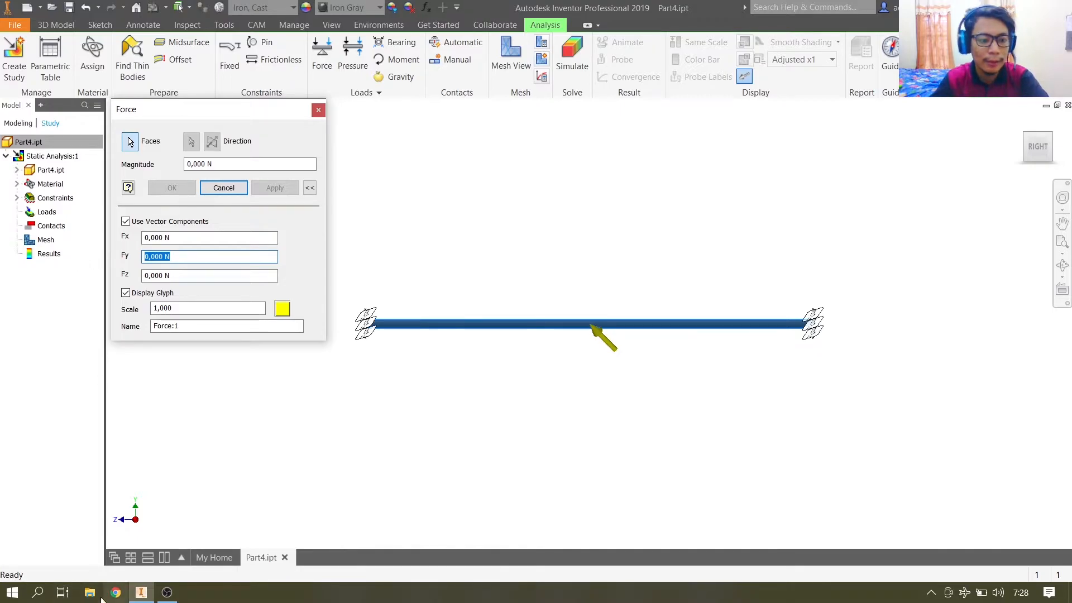
Switch to the Calculator app, multiply 70 by 9,8 and close the calculator
left_click(40, 593)
type("cl")
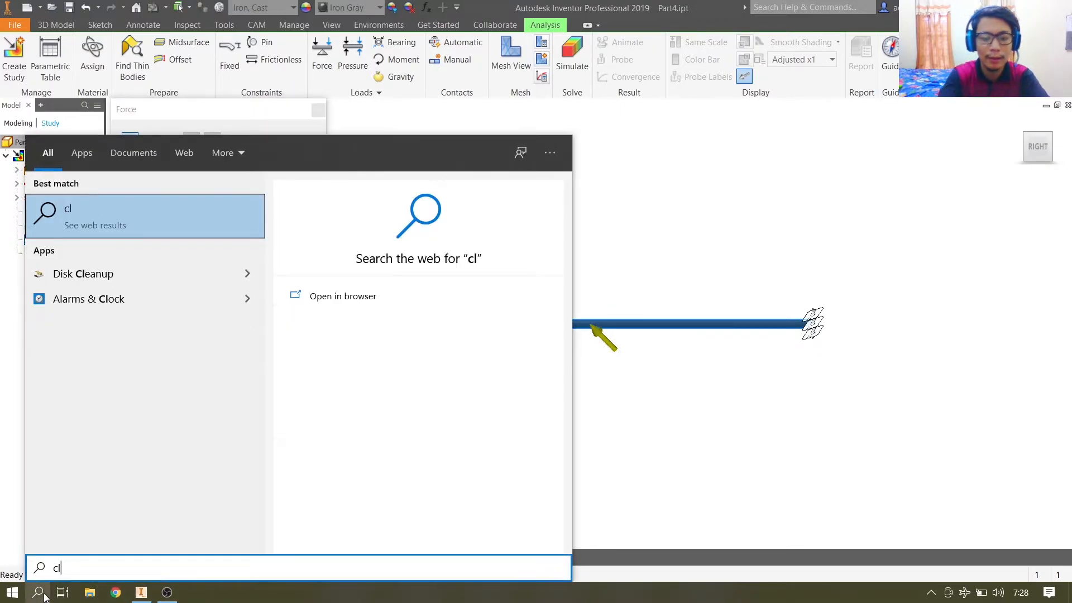
key("BackSpace")
type("a")
key("Return")
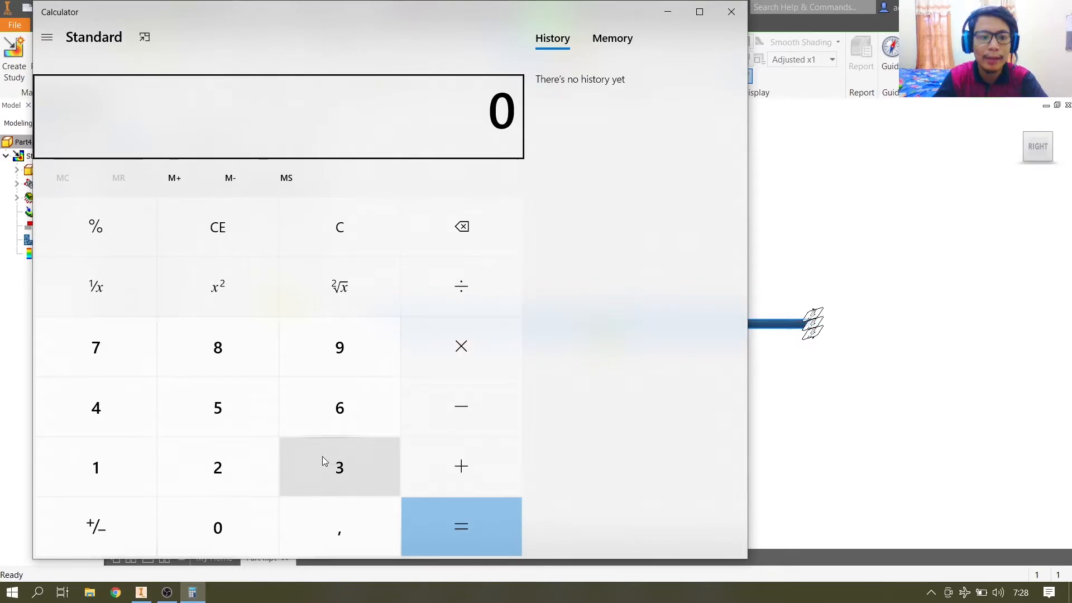
left_click(98, 353)
left_click(209, 527)
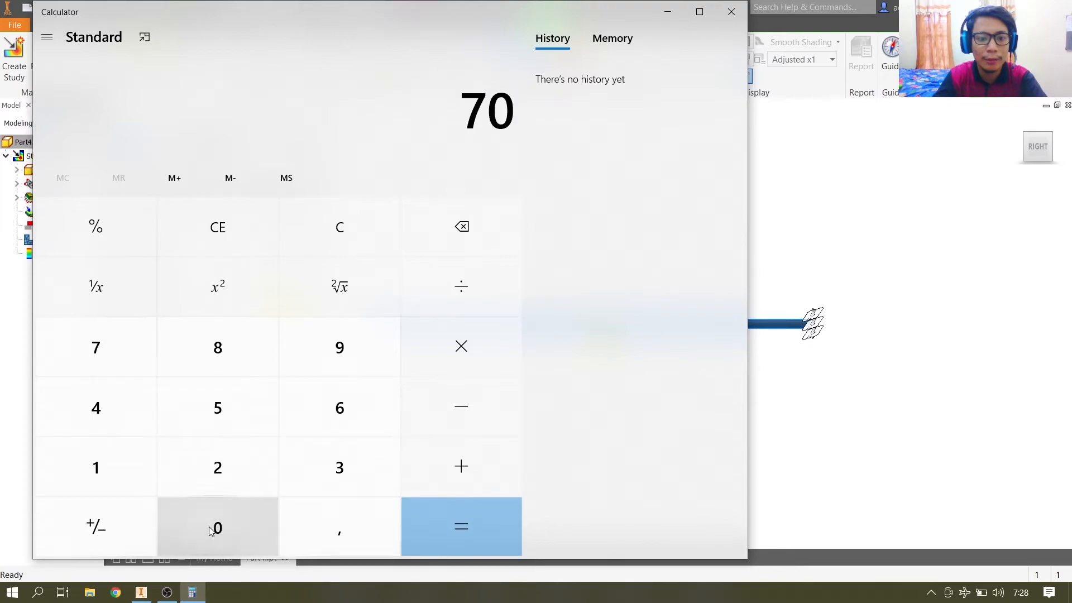
left_click(444, 337)
left_click(357, 347)
left_click(339, 524)
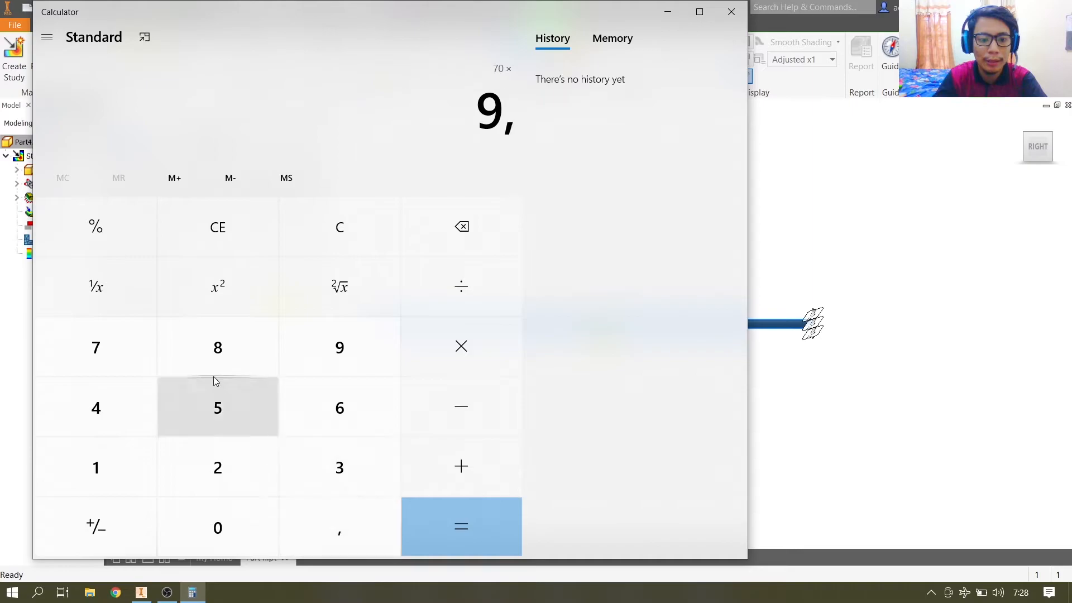
left_click(237, 363)
left_click(453, 508)
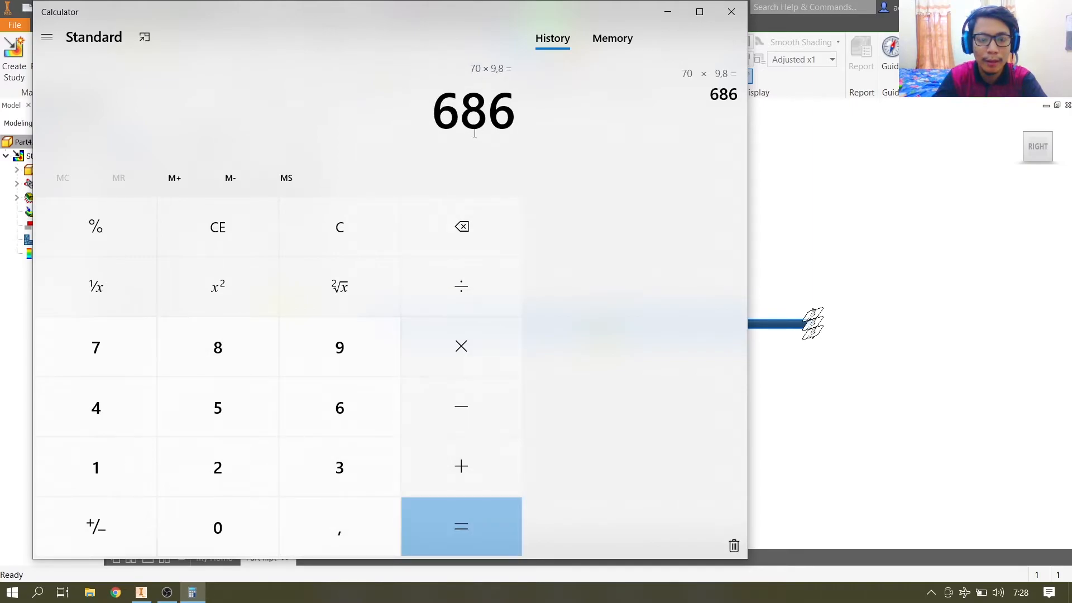
left_click(740, 8)
Set the force's Fy component to -686 N and apply the load to the pipe
type("-686 N")
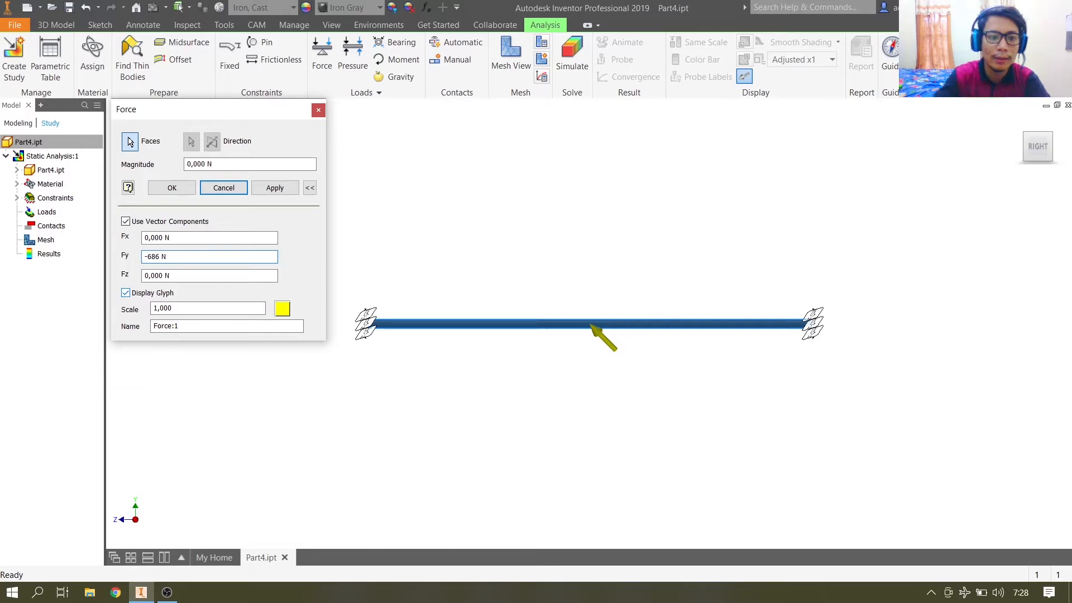
left_click(178, 238)
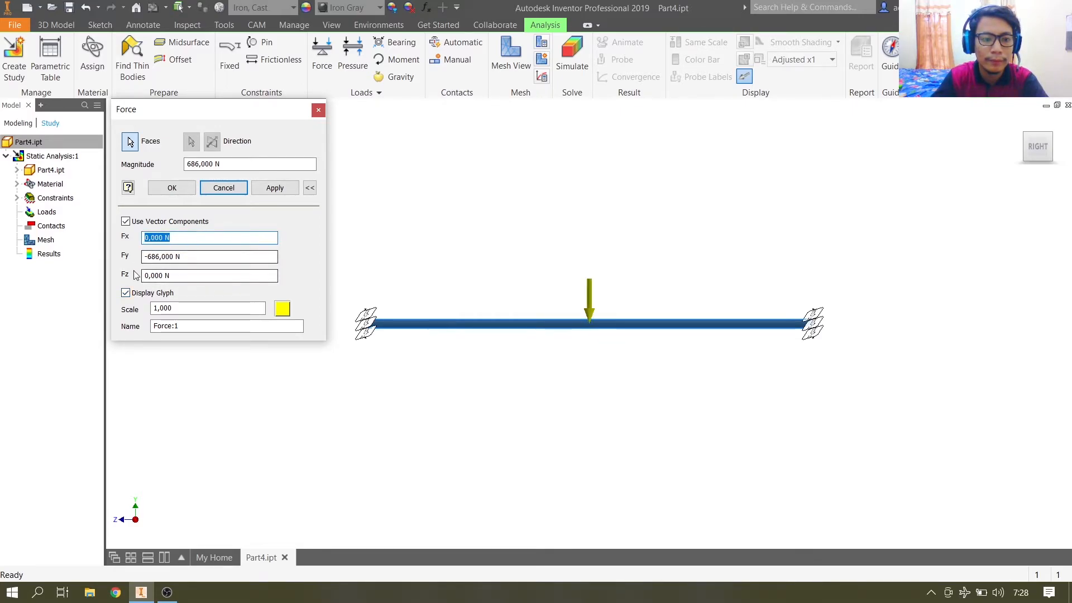
left_click(274, 188)
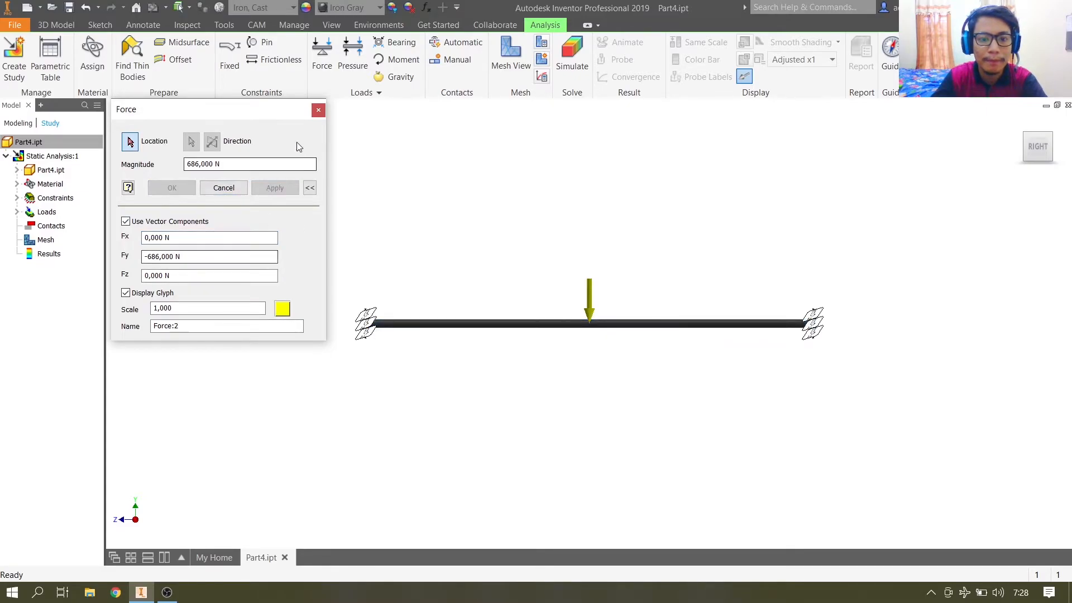
left_click(318, 110)
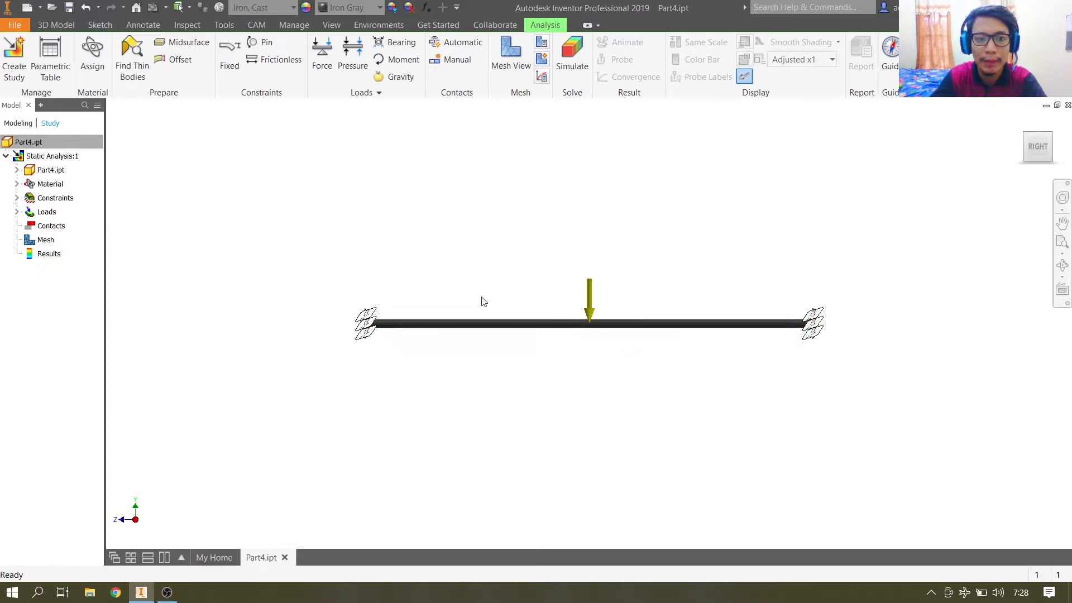
Start a gravity load with the pipe's cylindrical face as reference and define it by vector components
left_click(397, 77)
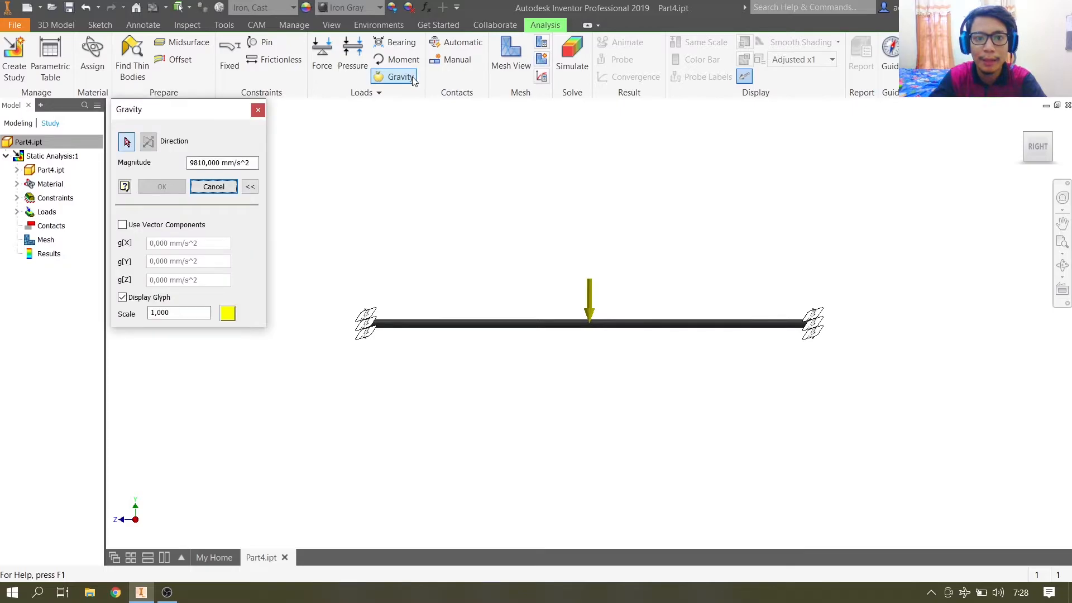
left_click(564, 323)
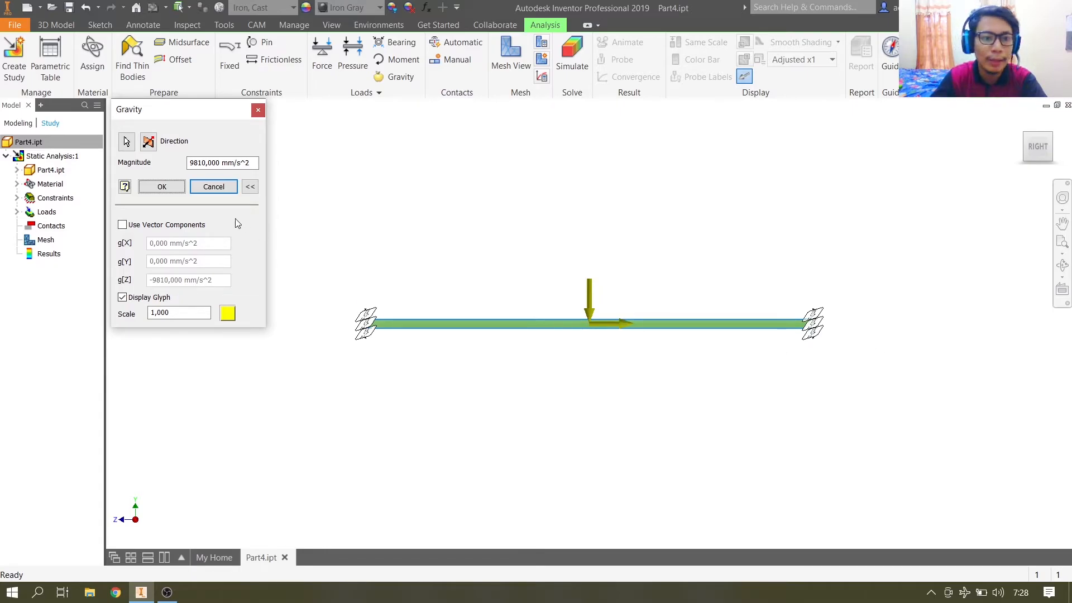
left_click(122, 224)
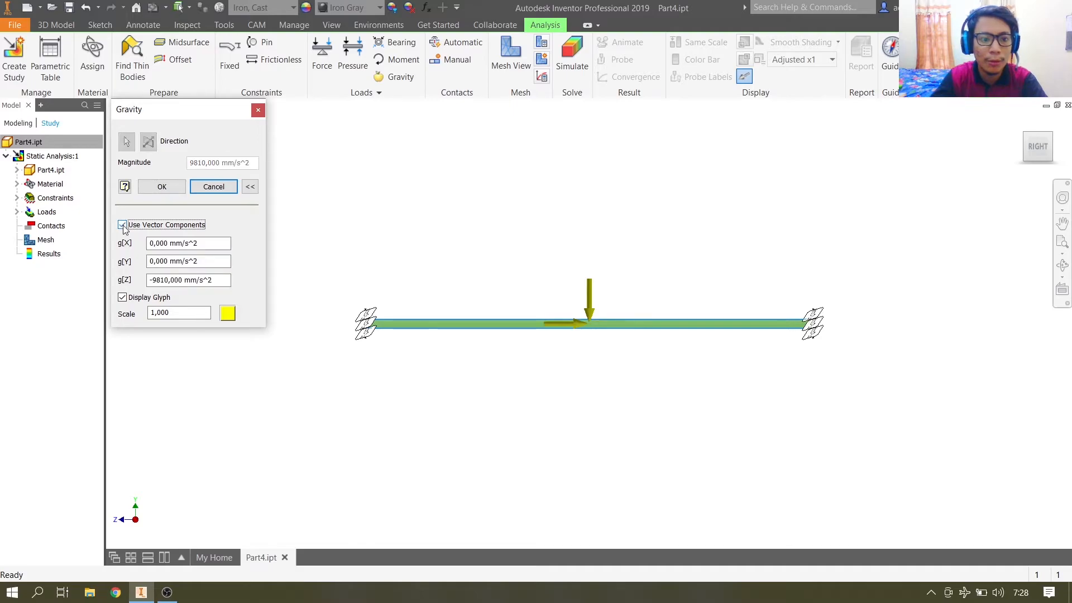
Move the -9810 mm/s^2 gravity value from g[Z] to g[Y], leaving g[Z] at 0, and confirm the load
left_click(176, 281)
left_click(182, 281)
key("ctrl+c")
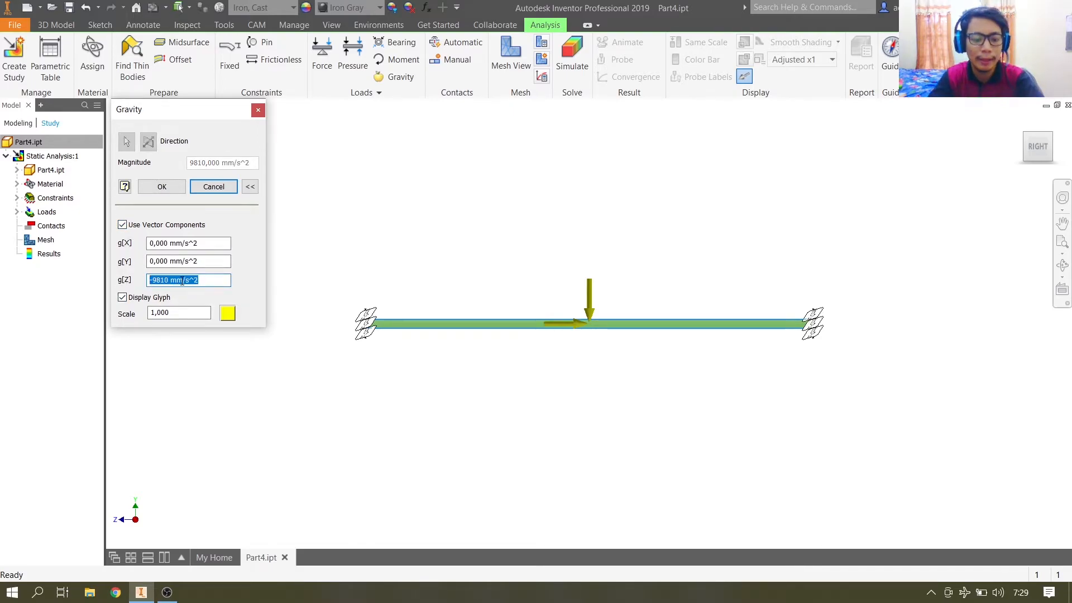
key("BackSpace")
key("shift+Tab")
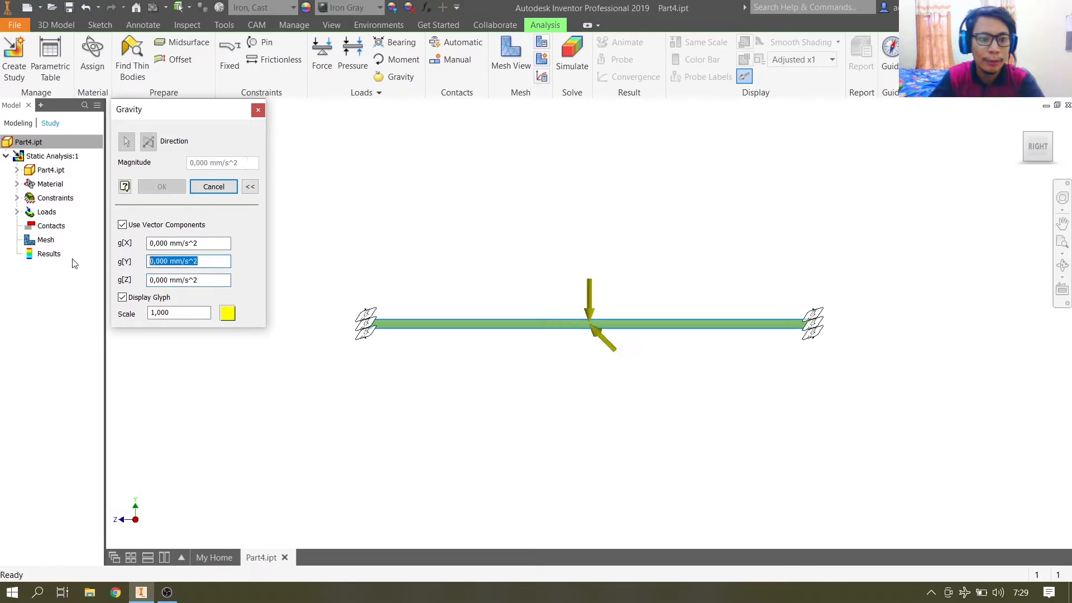
key("ctrl+v")
key("shift+Tab")
mouse_move(634, 308)
middle_mouse_down("shift")
mouse_move(593, 335)
mouse_move(619, 310)
middle_mouse_up("shift")
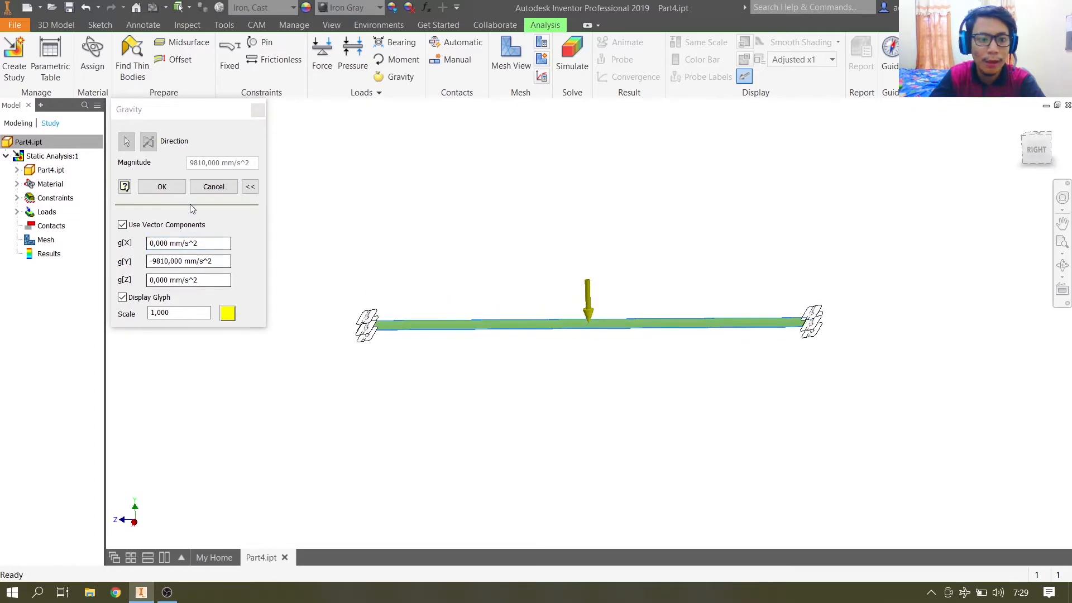
left_click(149, 187)
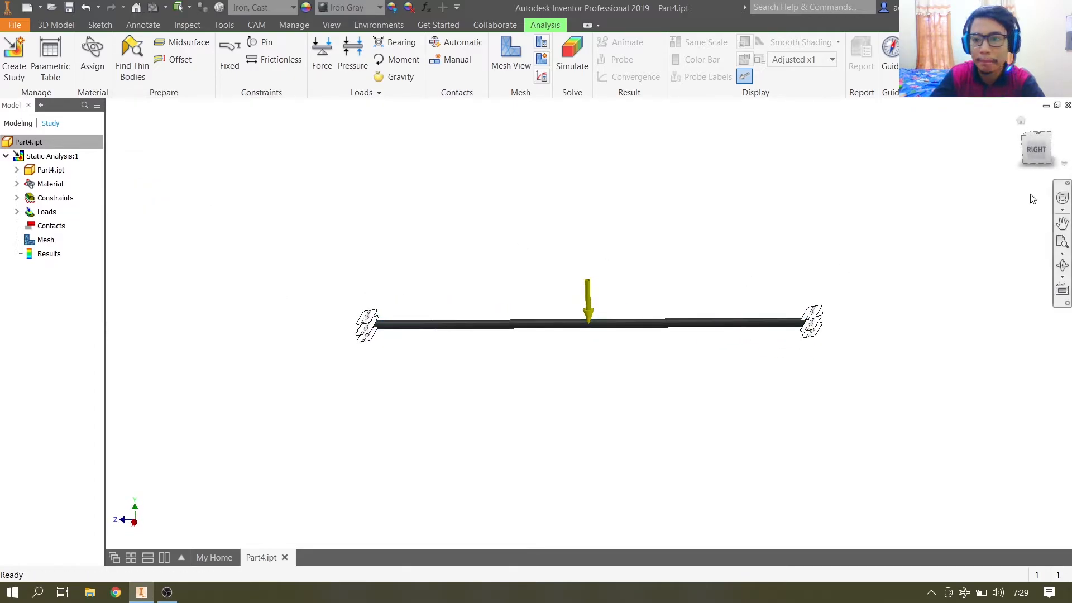
Generate the pipe's mesh and overlay it on the model with Mesh View
left_click(1047, 159)
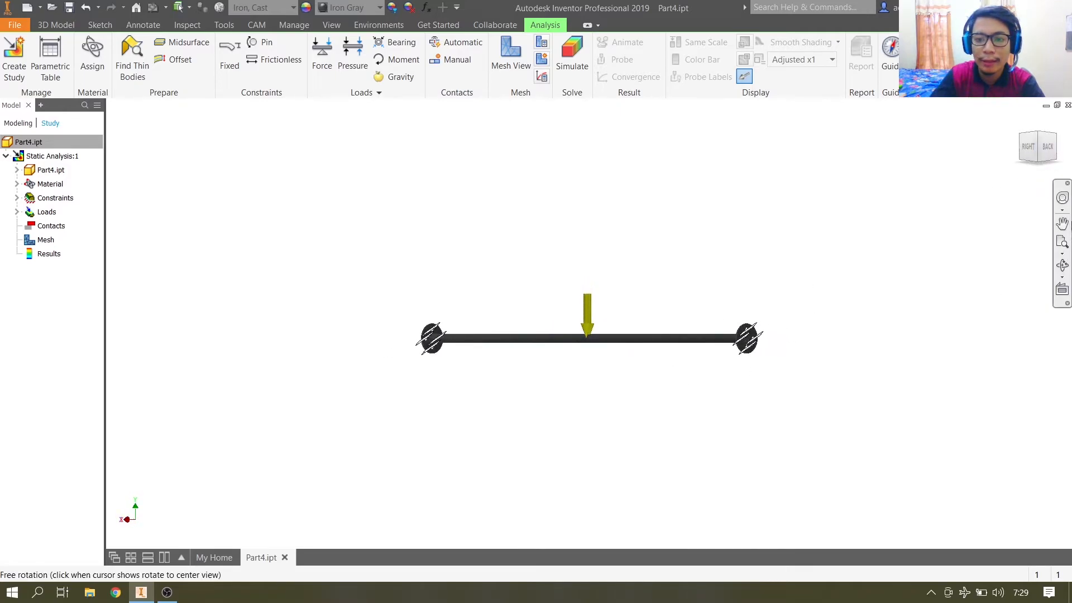
left_click(1031, 153)
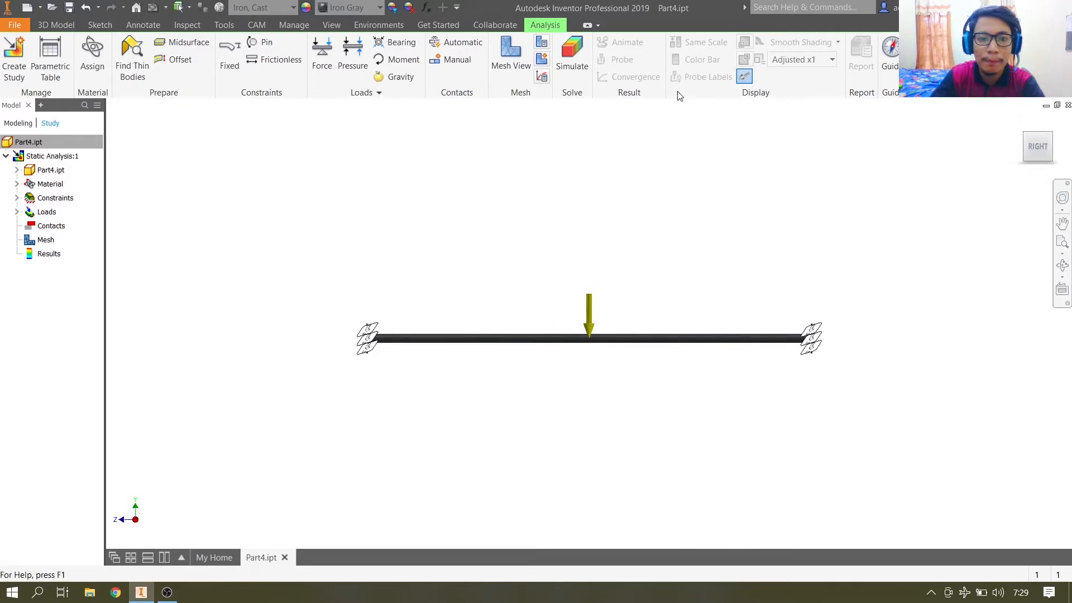
left_click(514, 54)
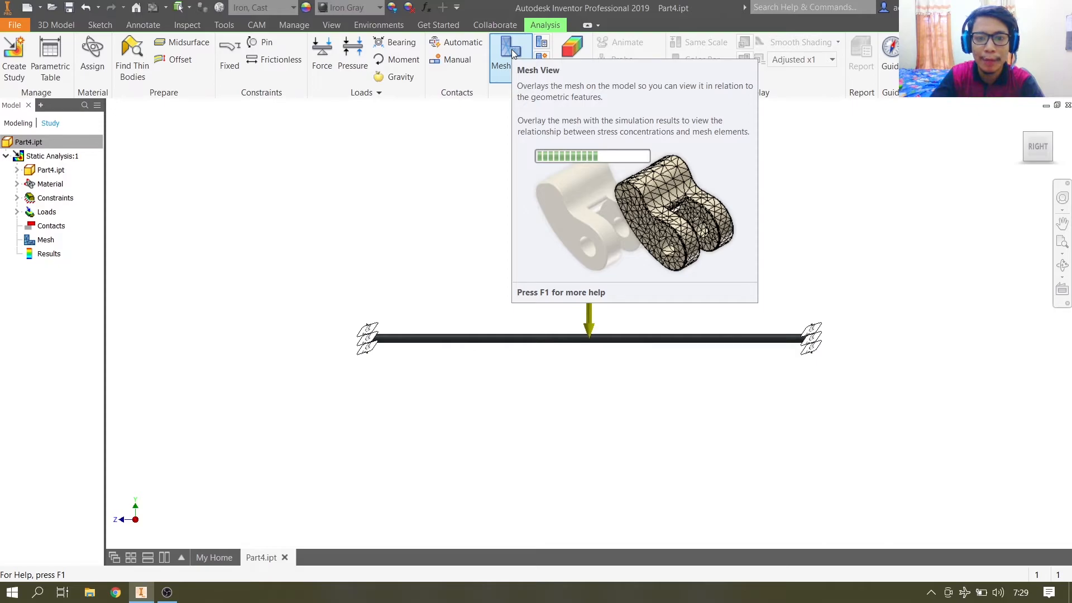
left_click(512, 54)
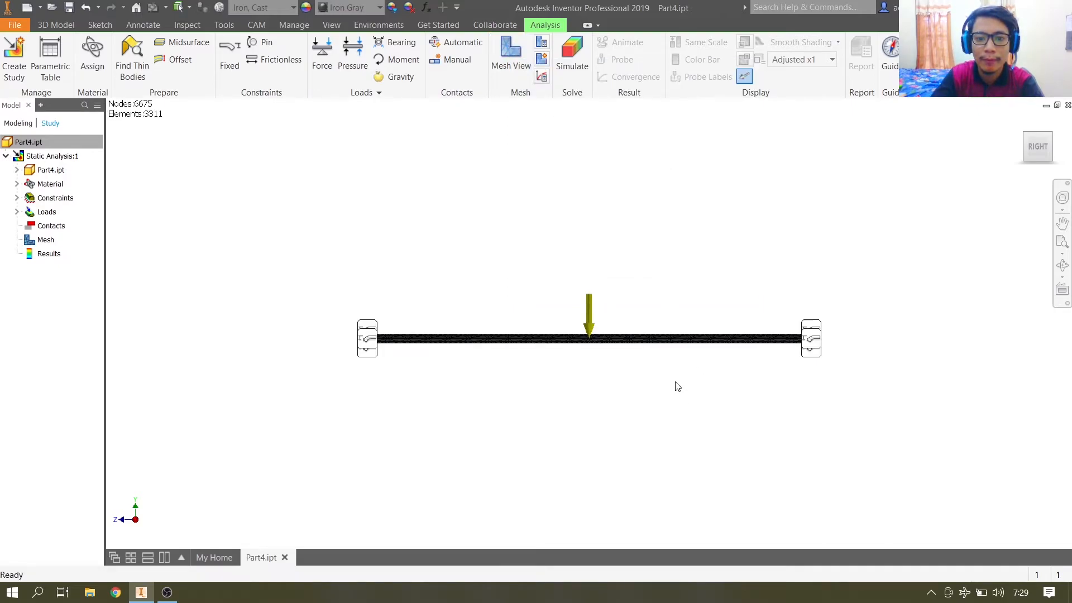
Examine the mesh elements and nodes along the pipe around the load arrow
scroll(617, 337, "down", 10)
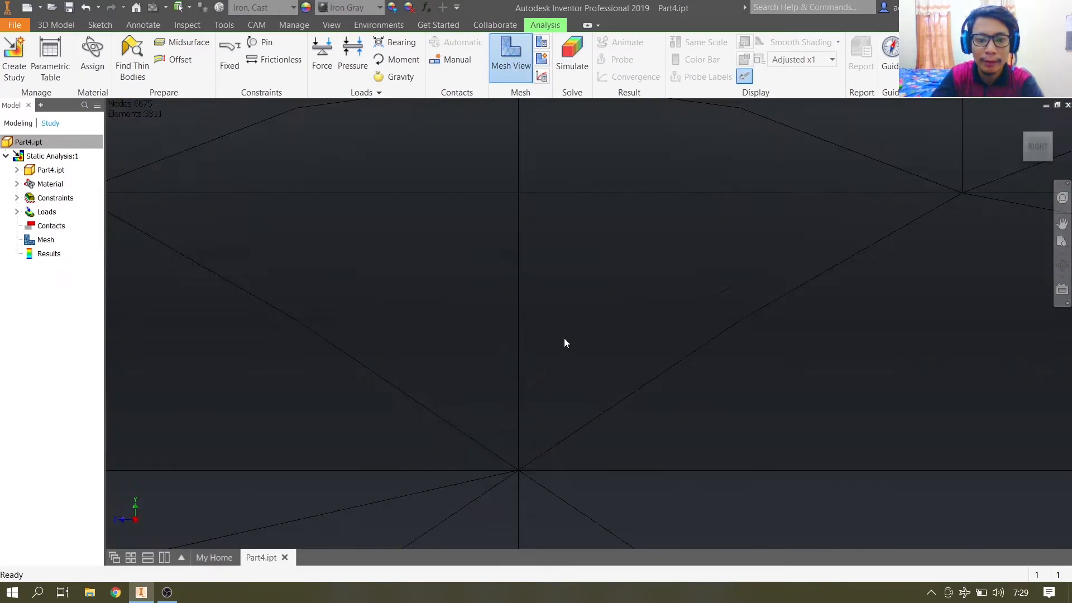
middle_click_drag(564, 338, 646, 325, "shift")
scroll(539, 310, "up", 2)
scroll(525, 290, "up", 3)
scroll(380, 380, "up", 3)
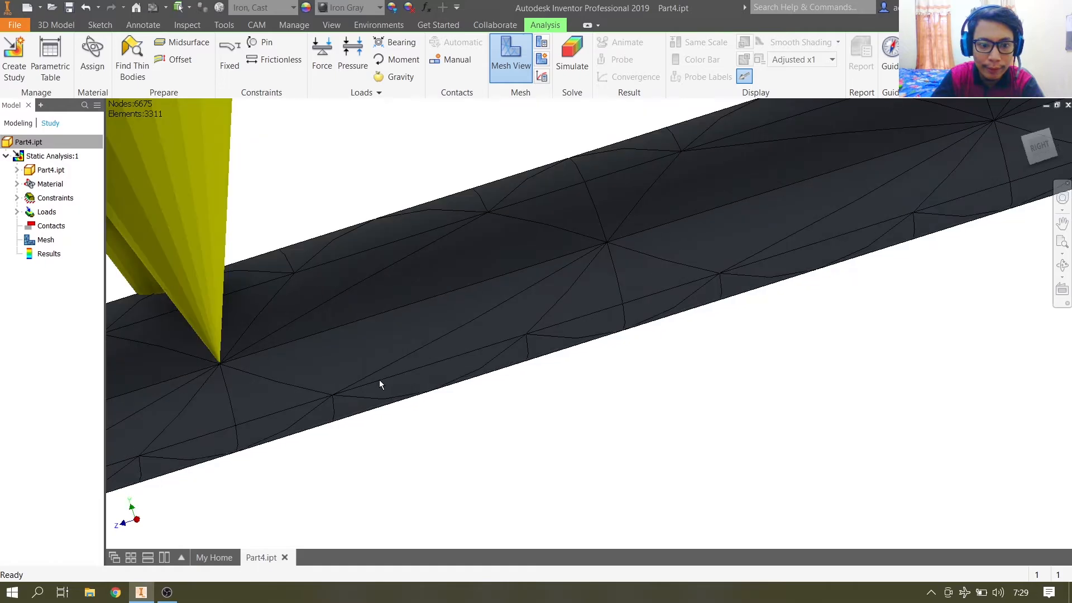
middle_click_drag(379, 379, 529, 331)
scroll(477, 357, "up", 2)
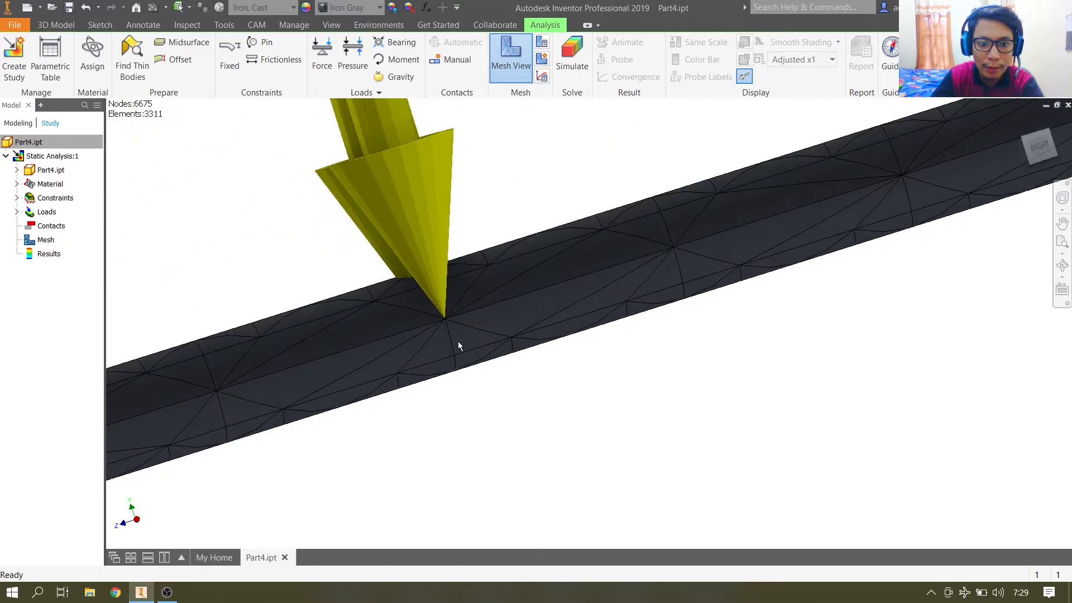
scroll(458, 345, "down", 4)
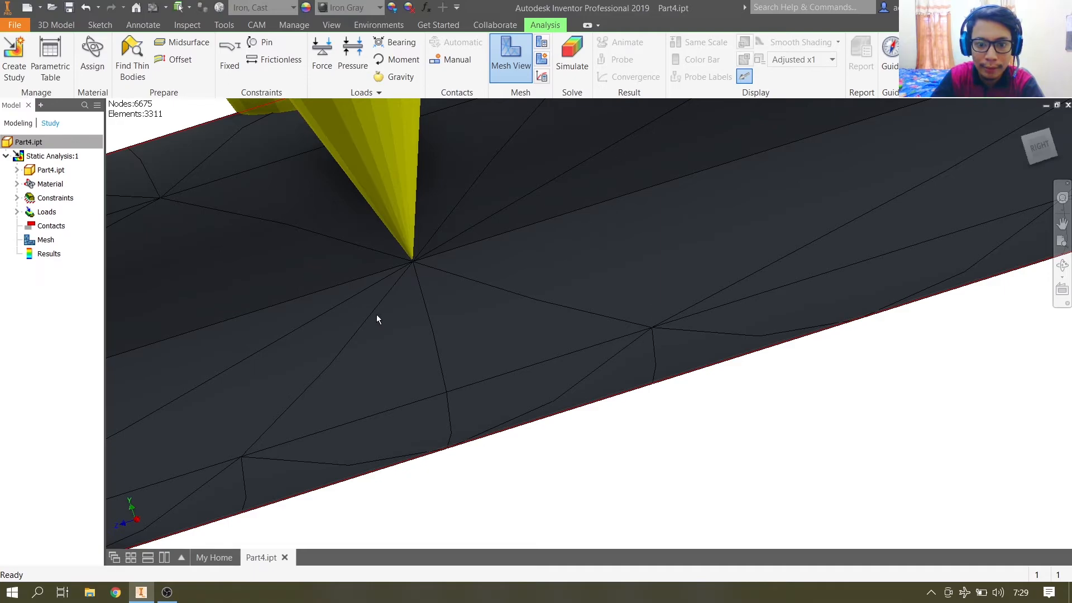
middle_click_drag(622, 327, 788, 322)
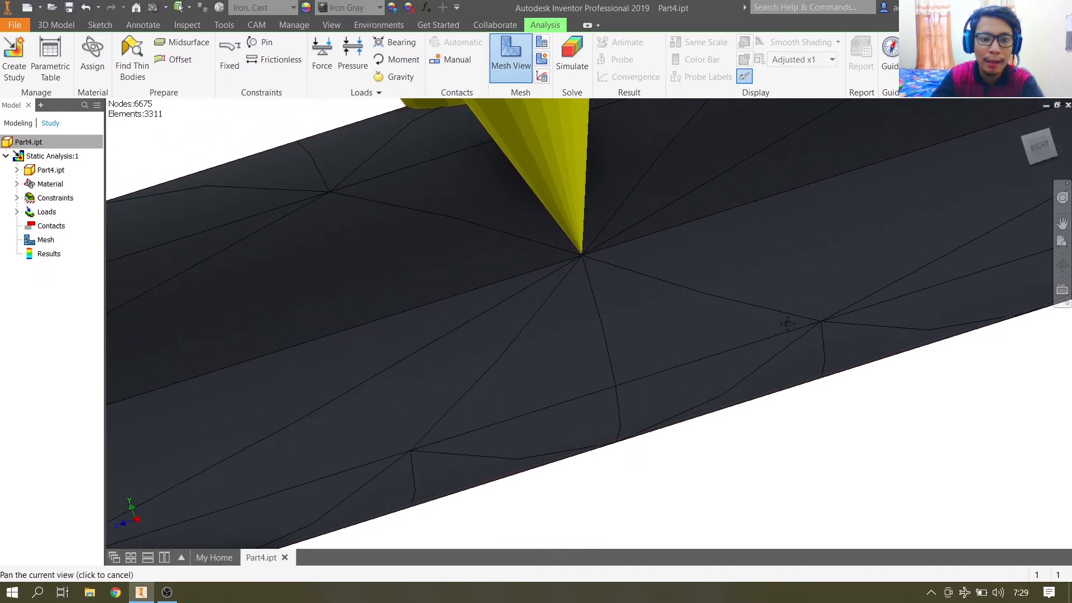
scroll(784, 326, "up", 2)
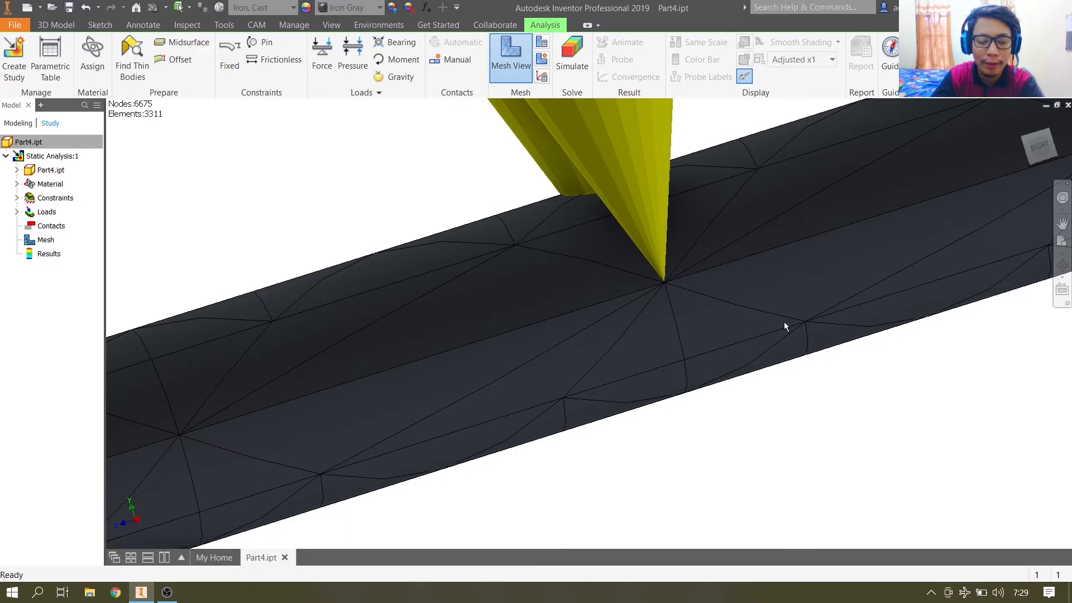
scroll(783, 323, "up", 2)
scroll(609, 347, "down", 2)
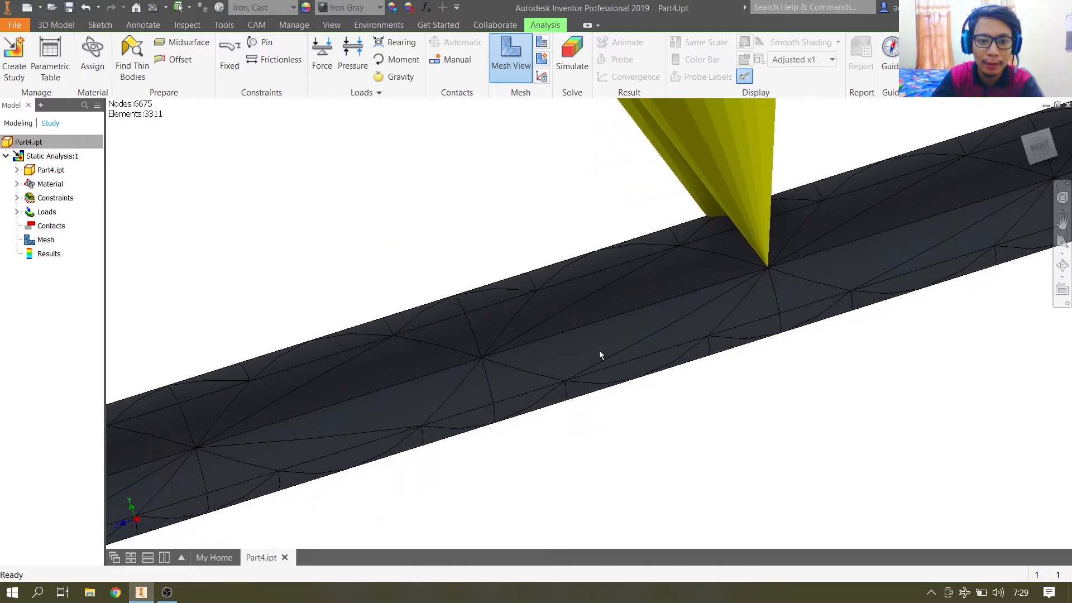
scroll(545, 382, "down", 3)
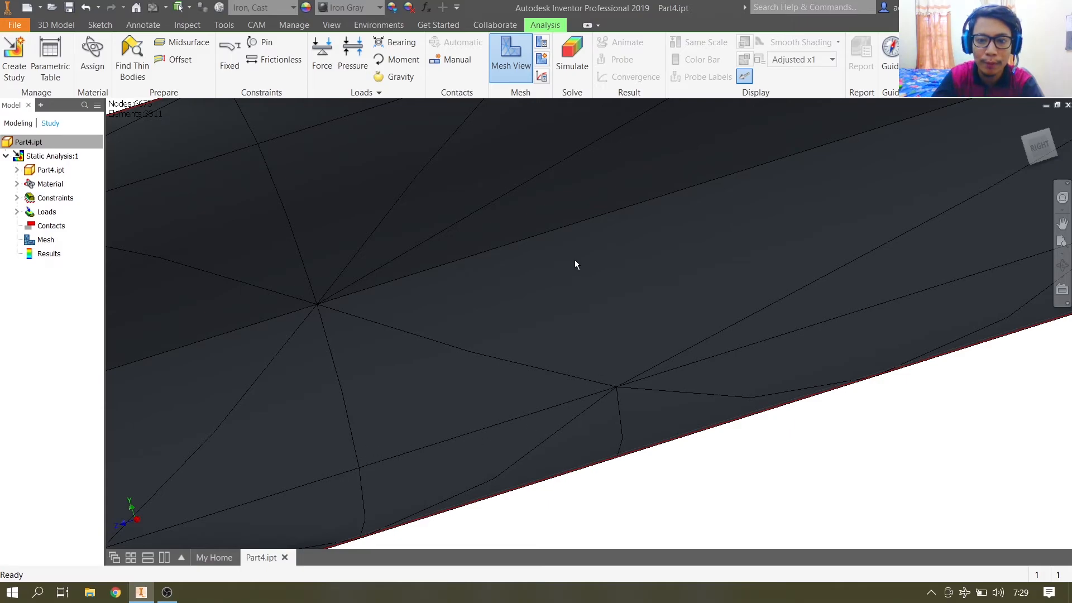
Run the static analysis simulation for the current configuration of the pipe
scroll(618, 412, "up", 3)
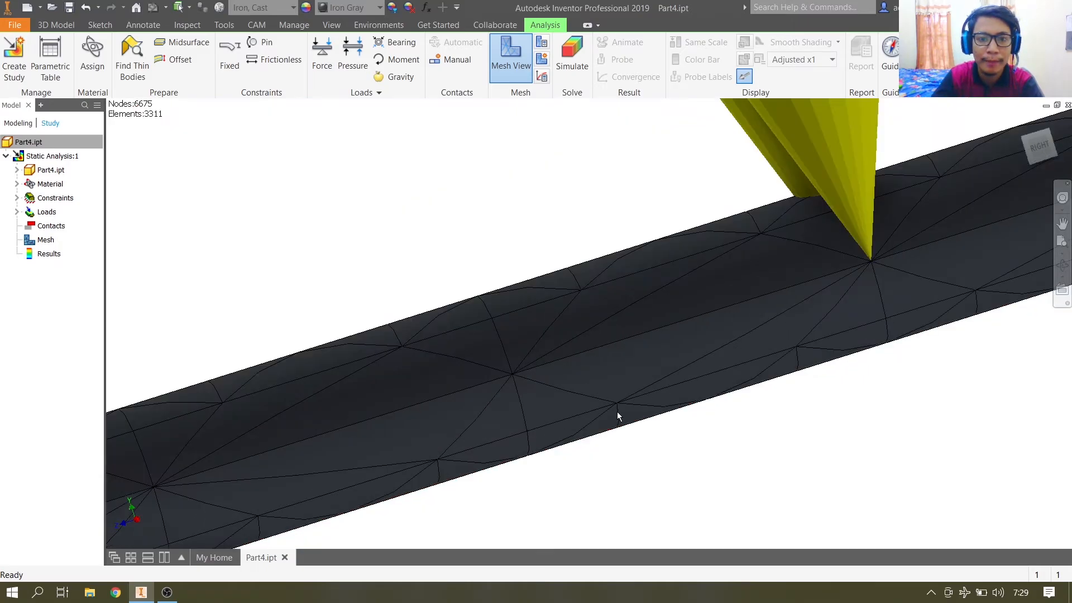
scroll(677, 414, "up", 3)
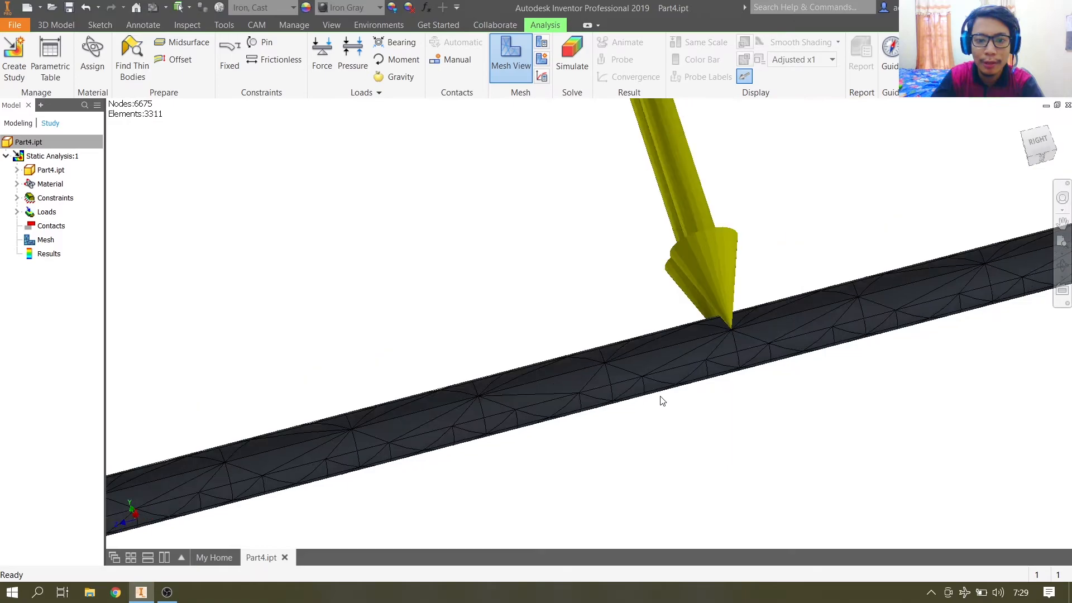
middle_click_drag(661, 400, 562, 292, "shift")
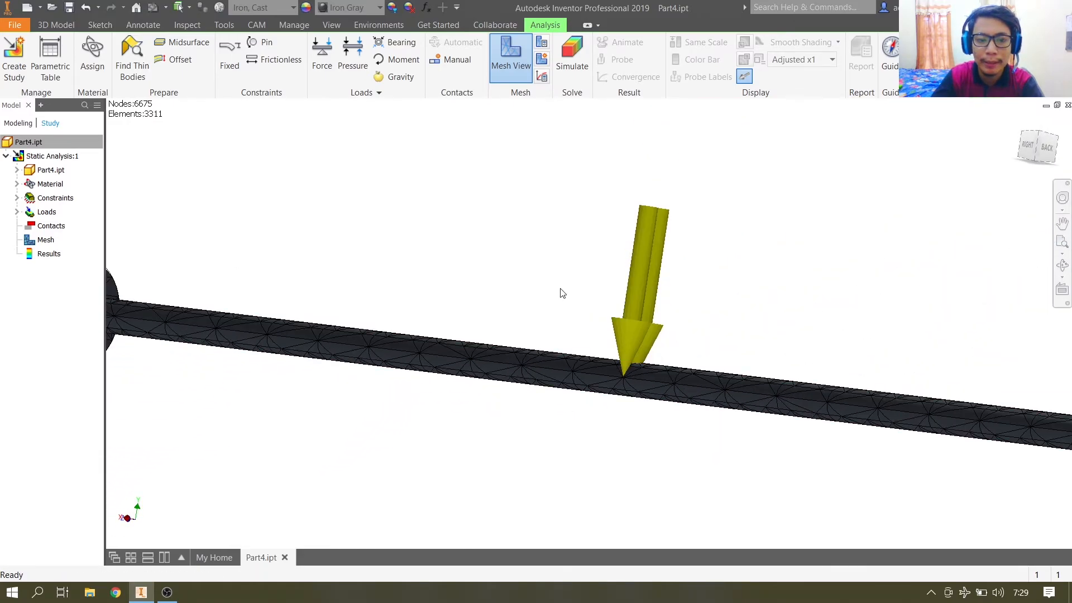
left_click(572, 53)
left_click(278, 241)
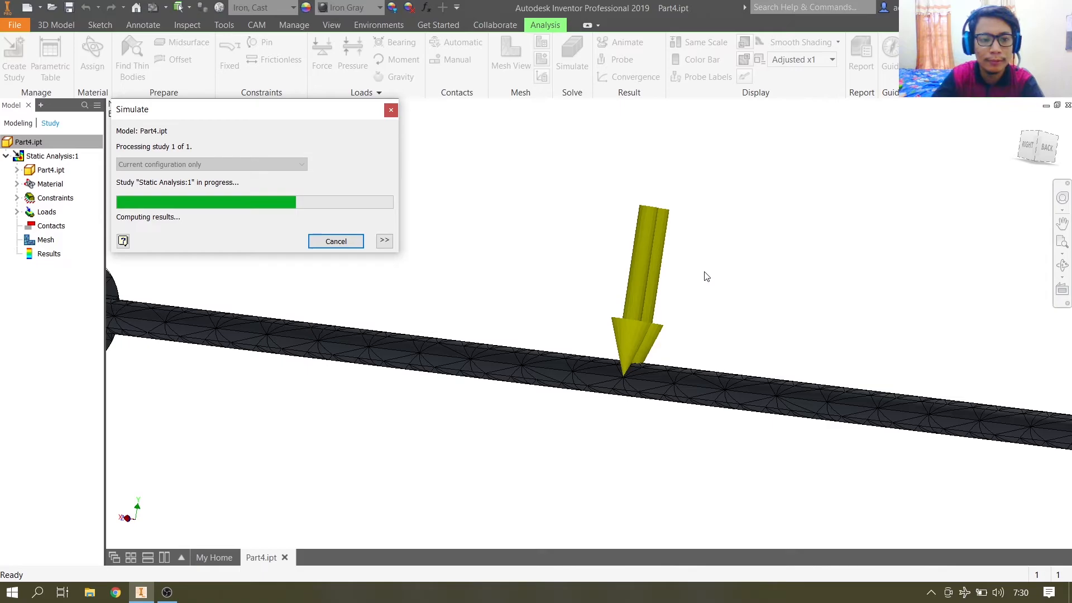
scroll(706, 277, "down", 5)
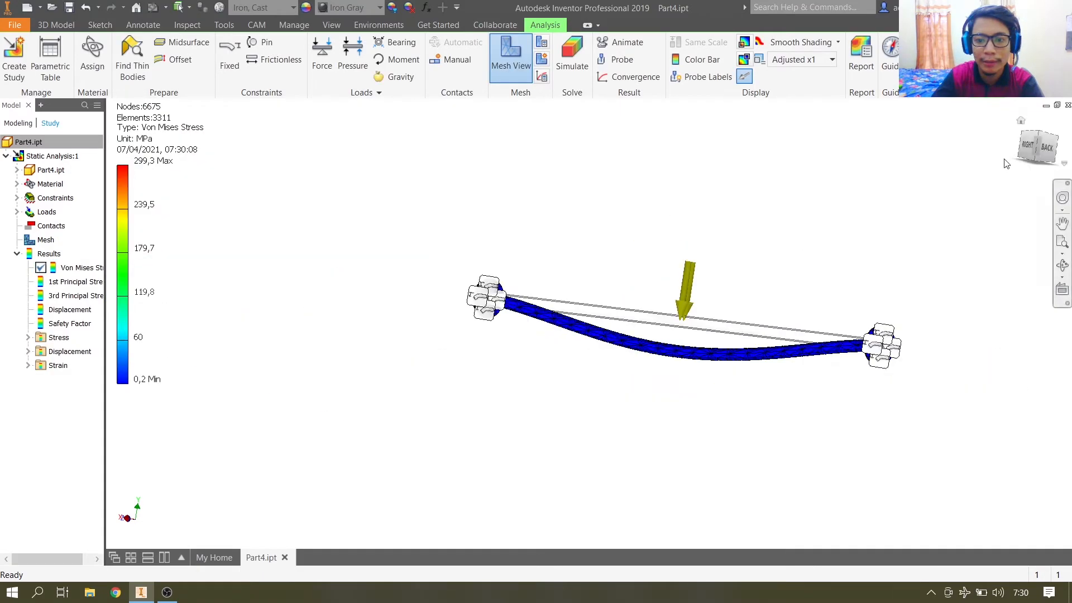
Show the Von Mises stress result from the right side and set the displacement display to Actual
left_click(1030, 149)
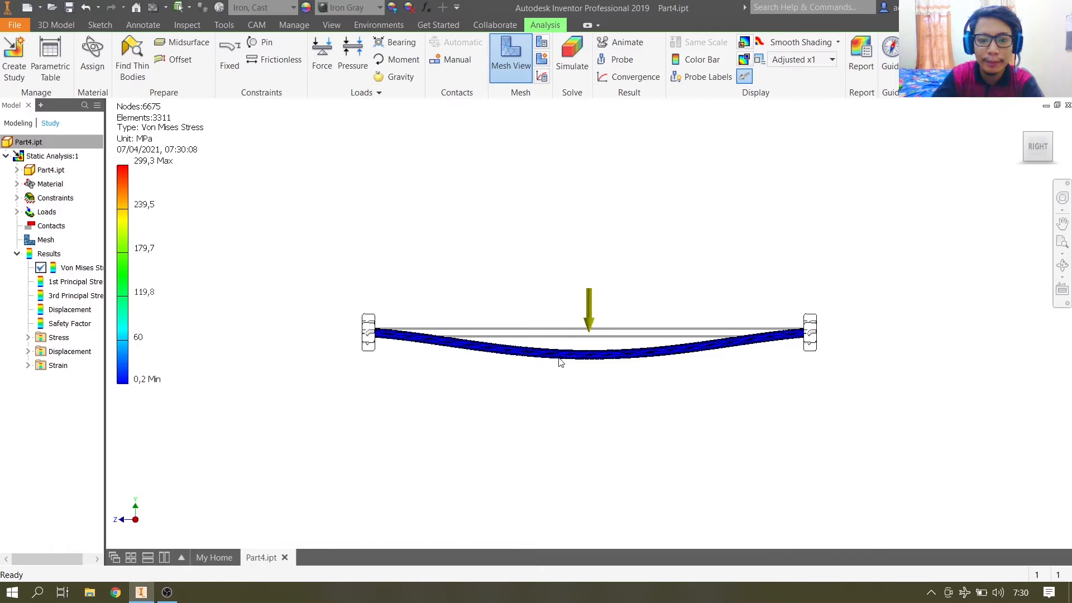
scroll(561, 364, "up", 3)
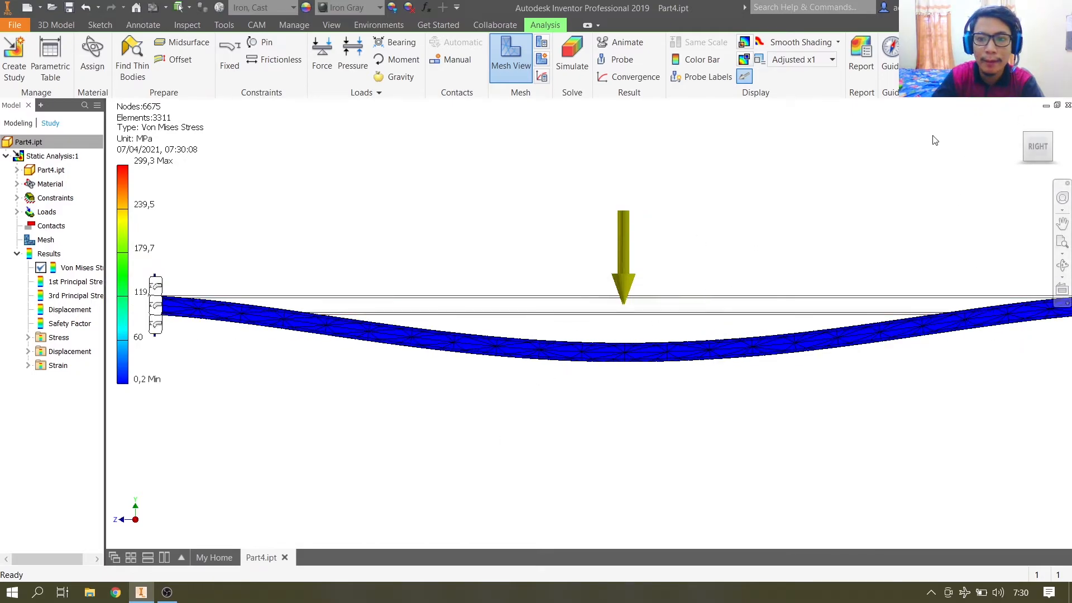
left_click(820, 60)
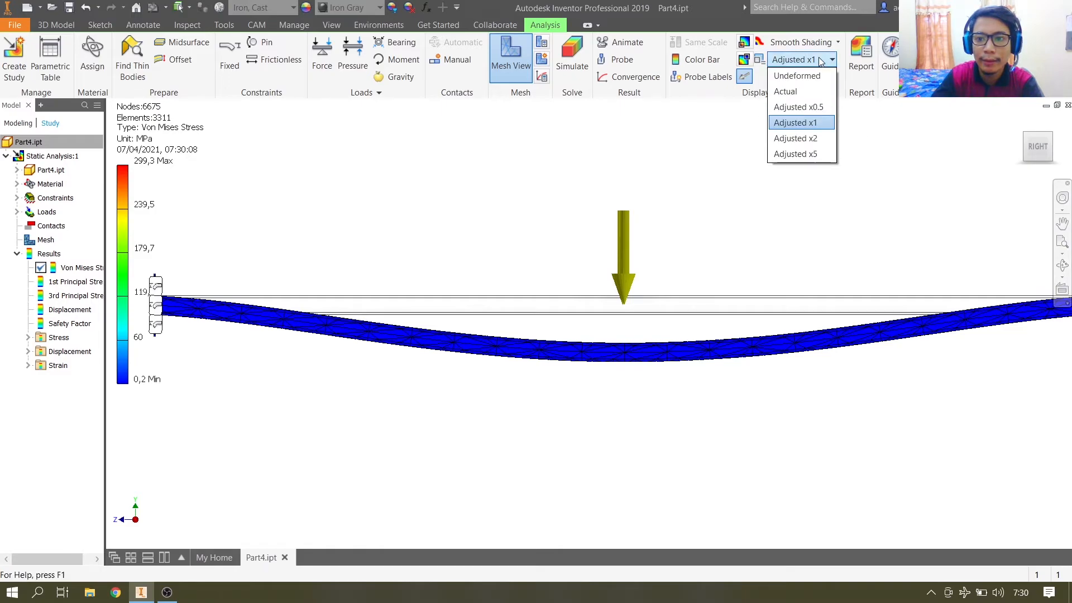
left_click(803, 91)
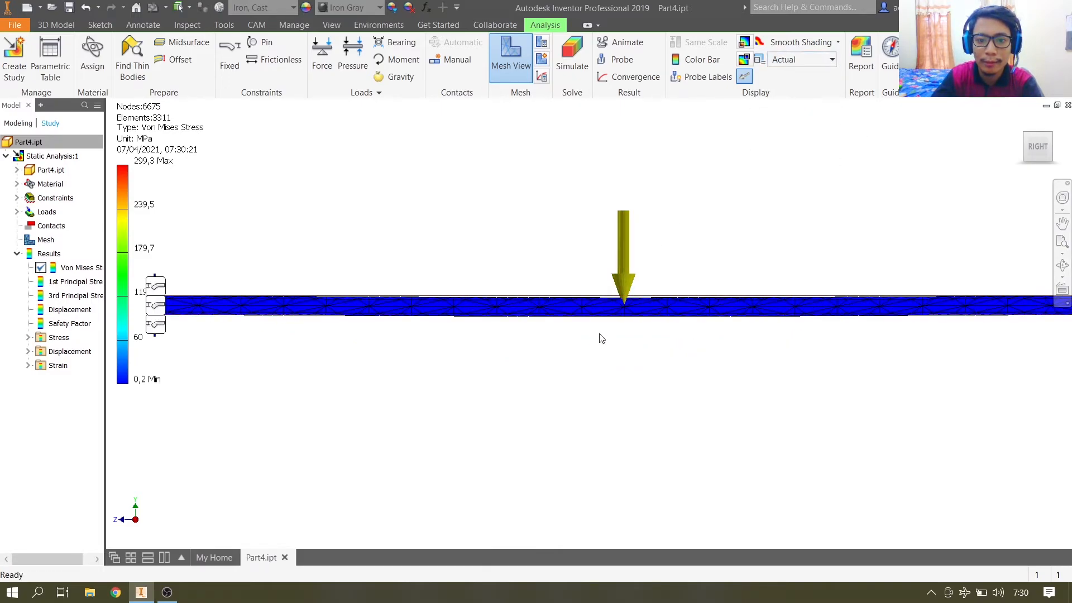
Examine the actual-scale deflection and Von Mises stress colours along the pipe and around the load arrow
scroll(624, 301, "up", 5)
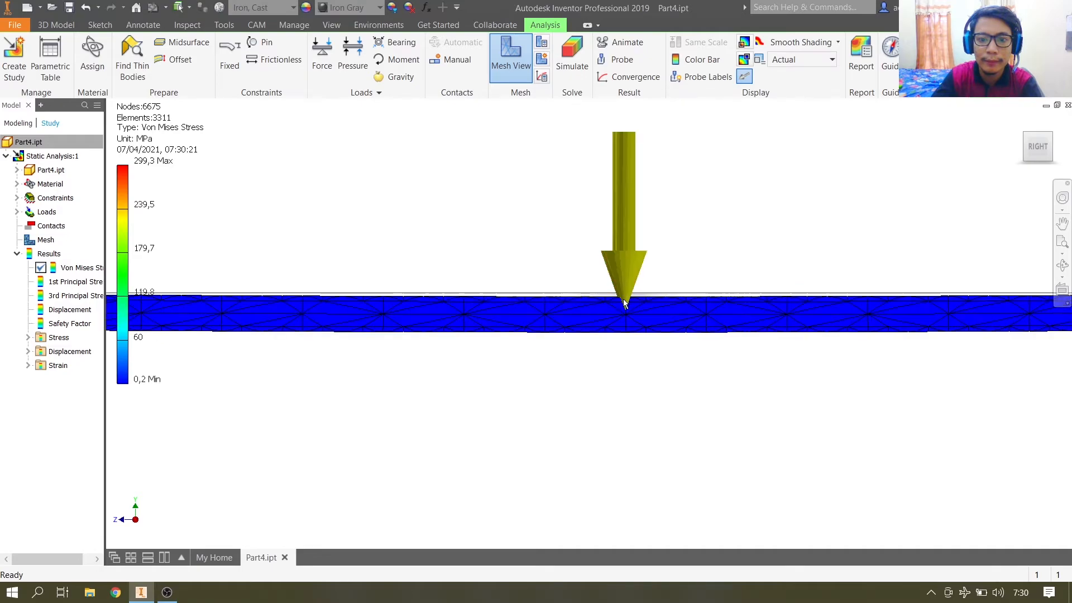
scroll(624, 301, "down", 6)
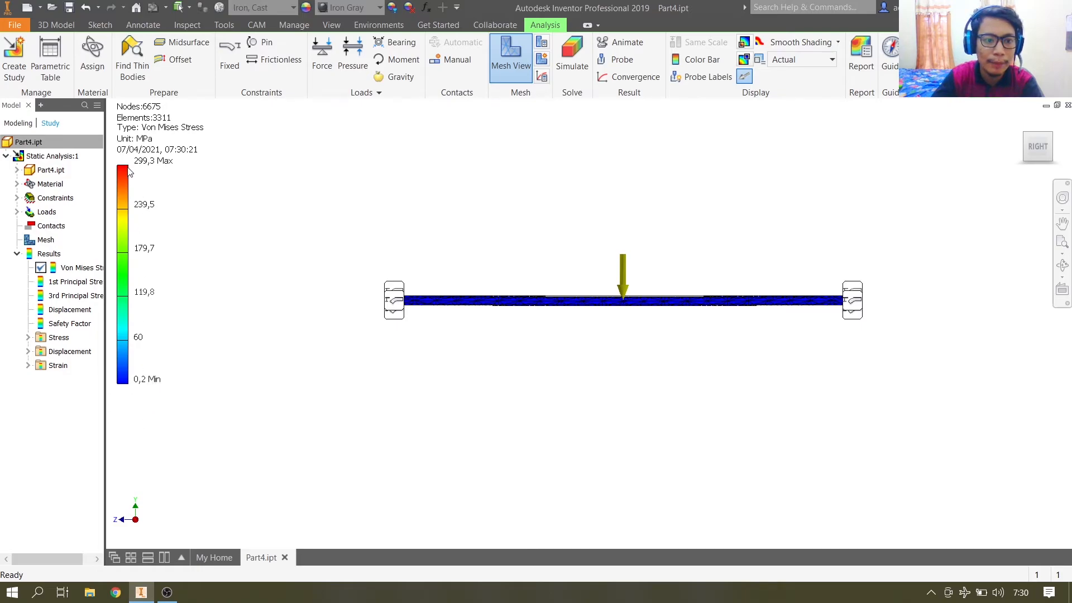
middle_click_drag(651, 409, 535, 420, "shift")
scroll(569, 332, "up", 5)
scroll(733, 333, "up", 3)
middle_click_drag(709, 357, 711, 342, "shift")
left_click(1031, 155)
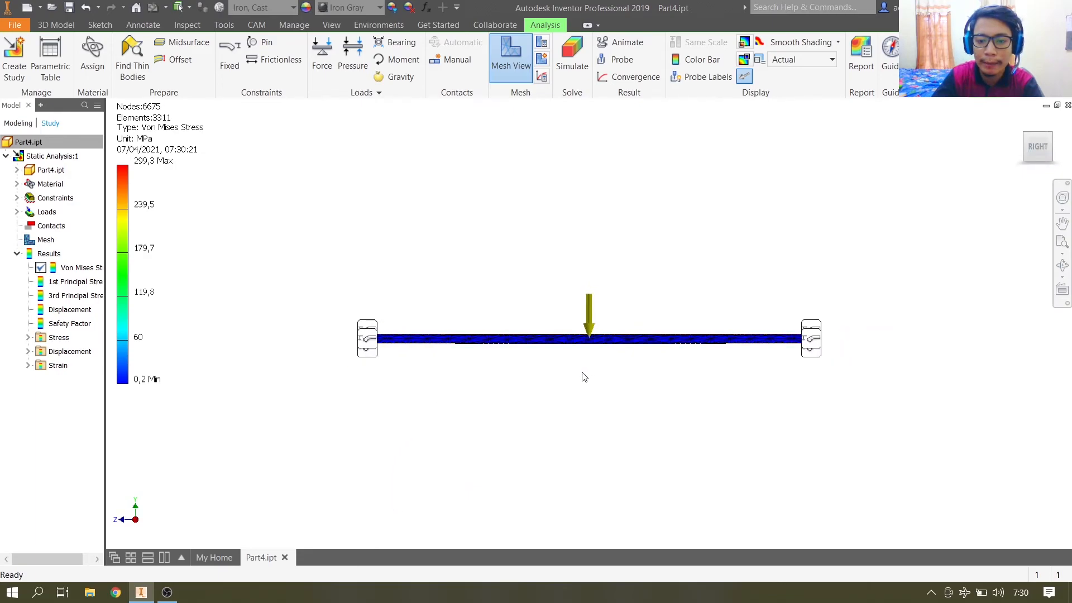
scroll(582, 350, "up", 4)
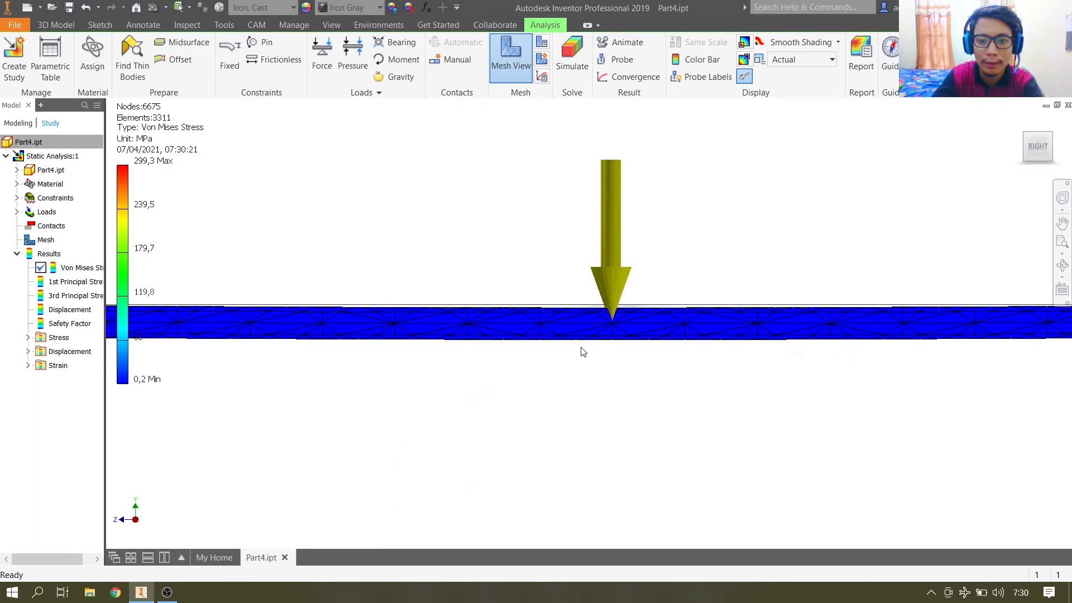
scroll(583, 351, "up", 2)
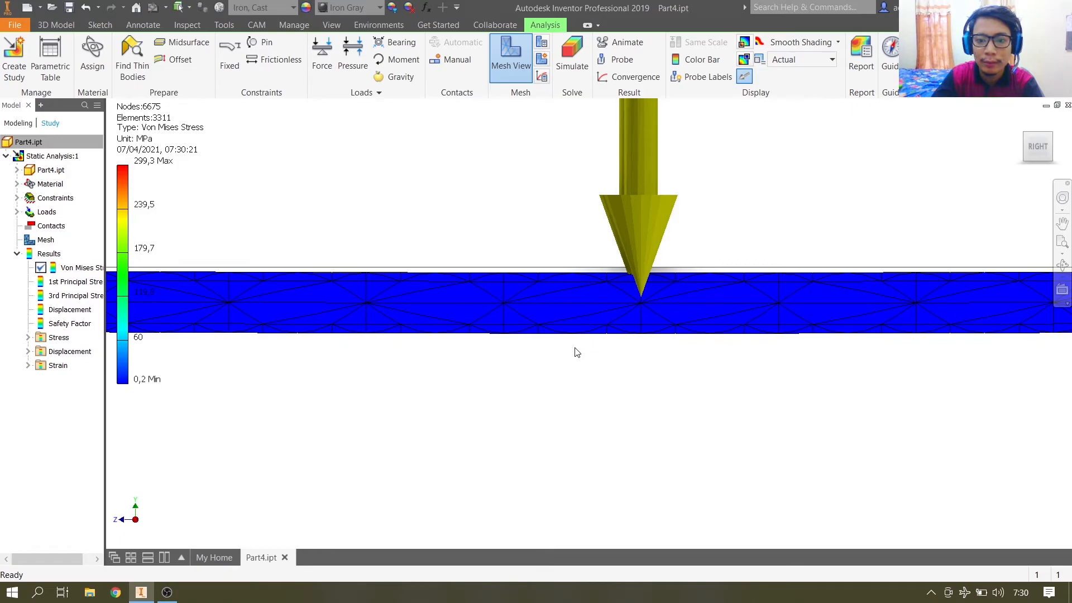
middle_click_drag(587, 361, 557, 368, "shift")
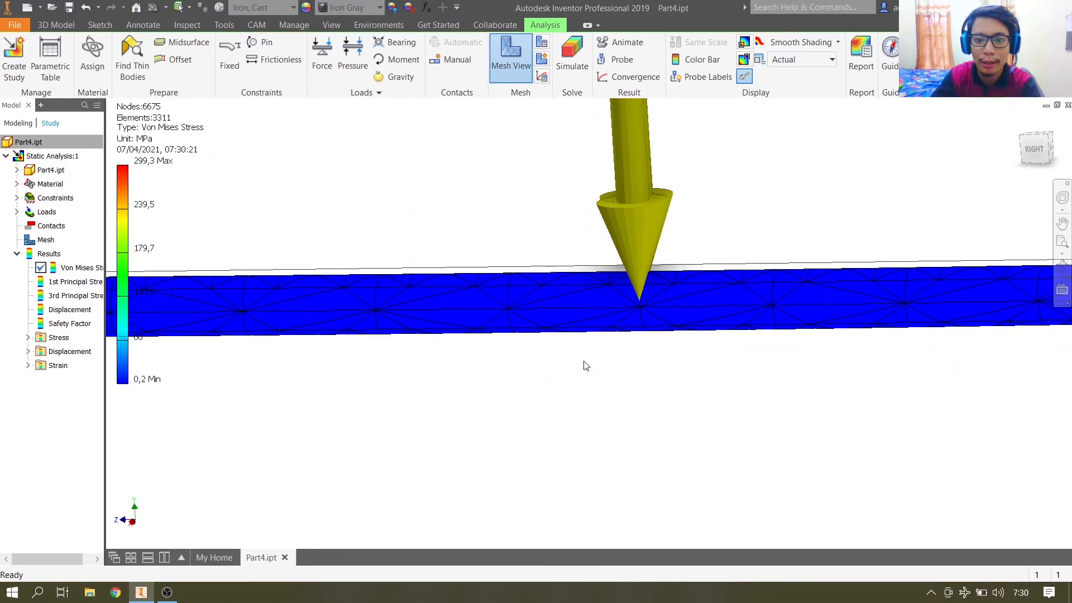
scroll(584, 361, "down", 3)
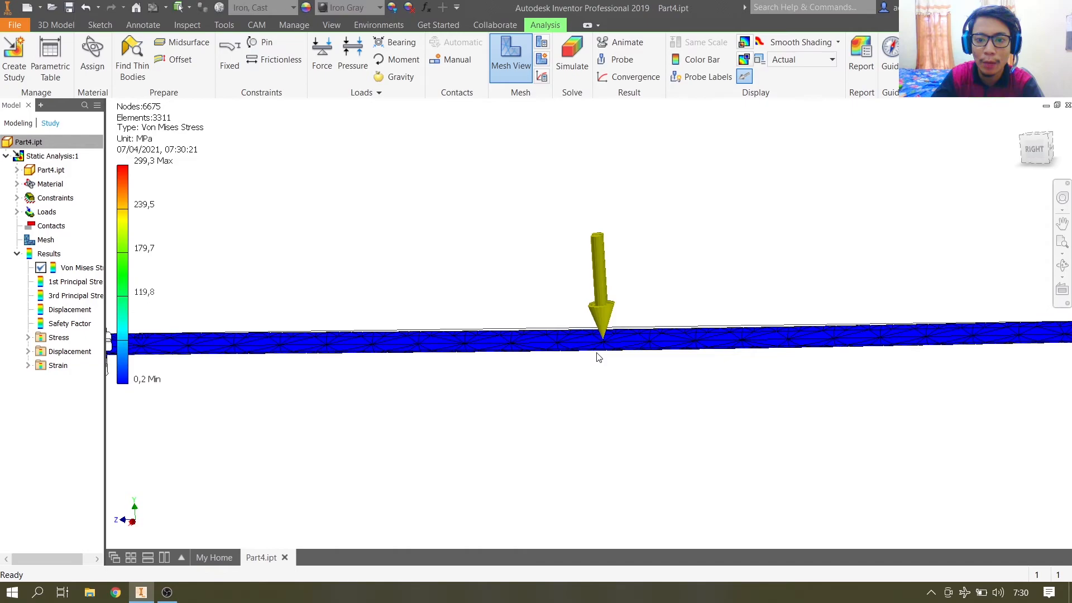
left_click(1033, 148)
scroll(609, 354, "up", 5)
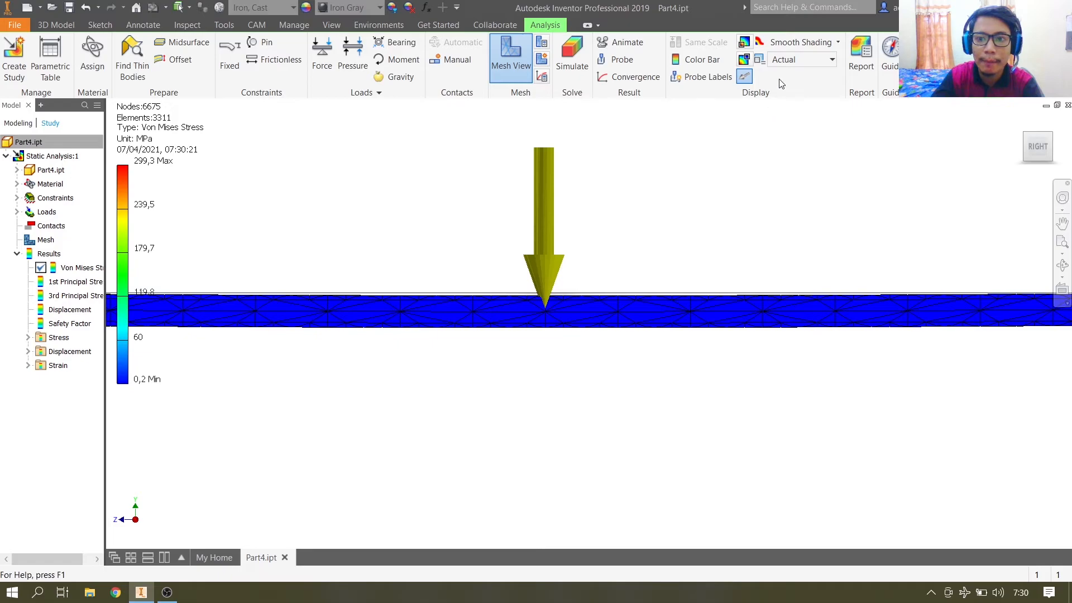
Compare the pipe's exaggerated deflection at the Adjusted x1, Adjusted x2 and Adjusted x5 displacement scales
left_click(816, 61)
left_click(814, 122)
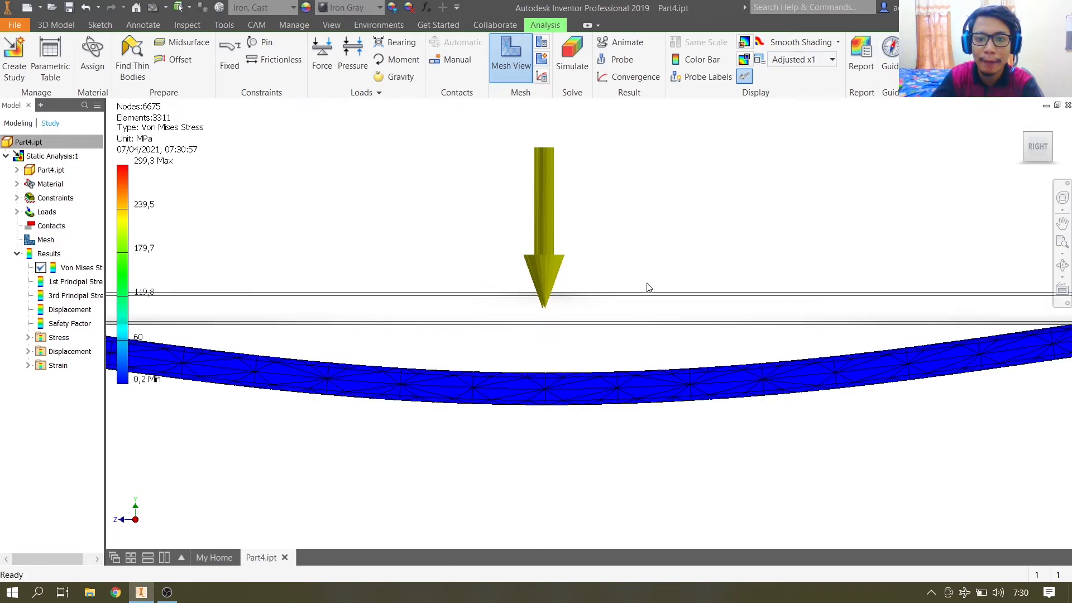
left_click(811, 63)
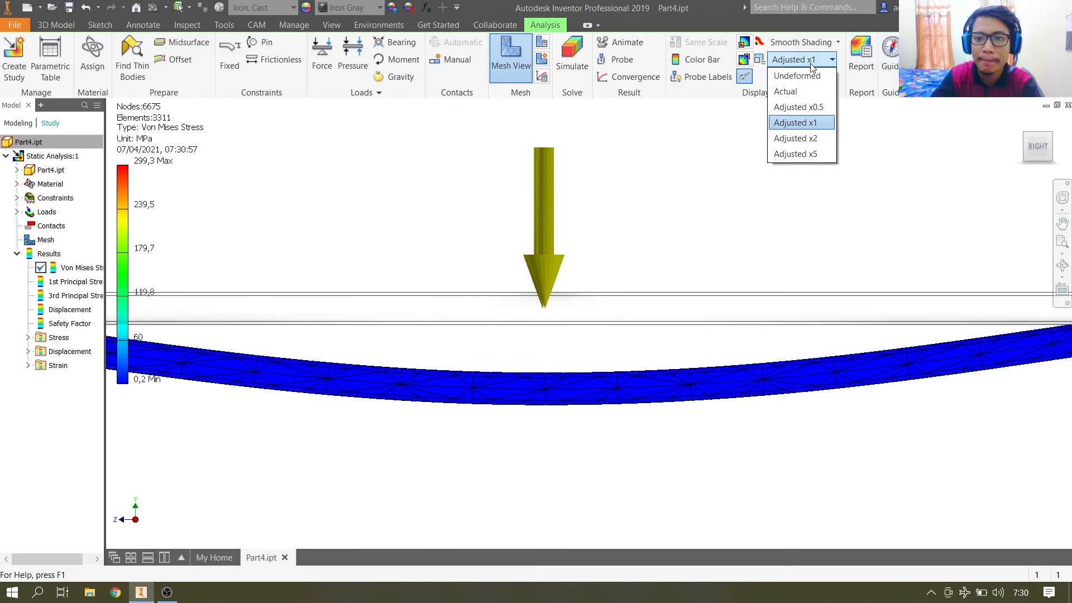
left_click(812, 140)
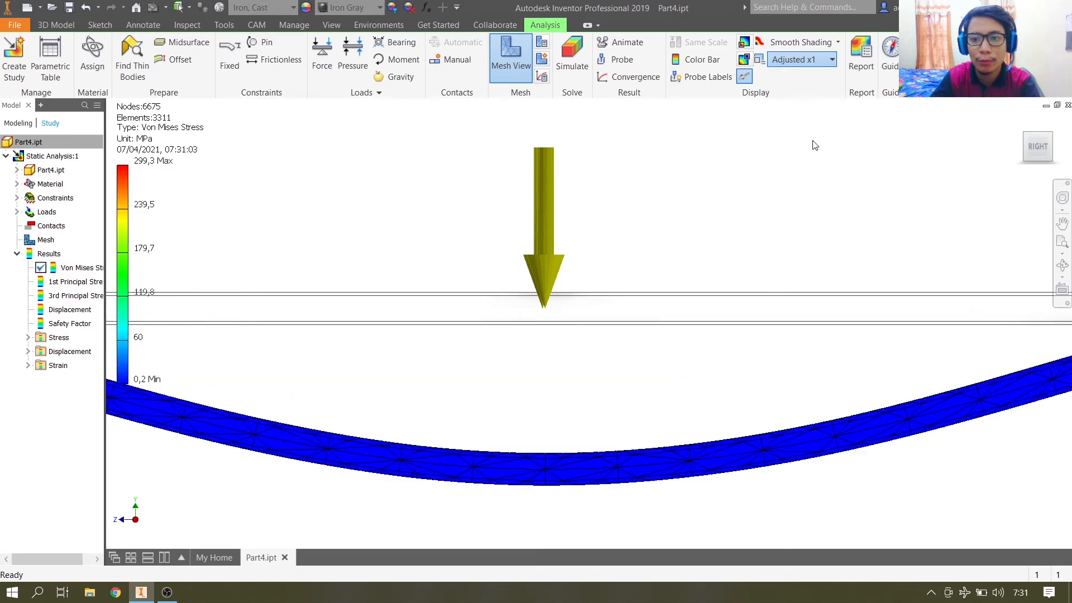
left_click(820, 61)
left_click(804, 155)
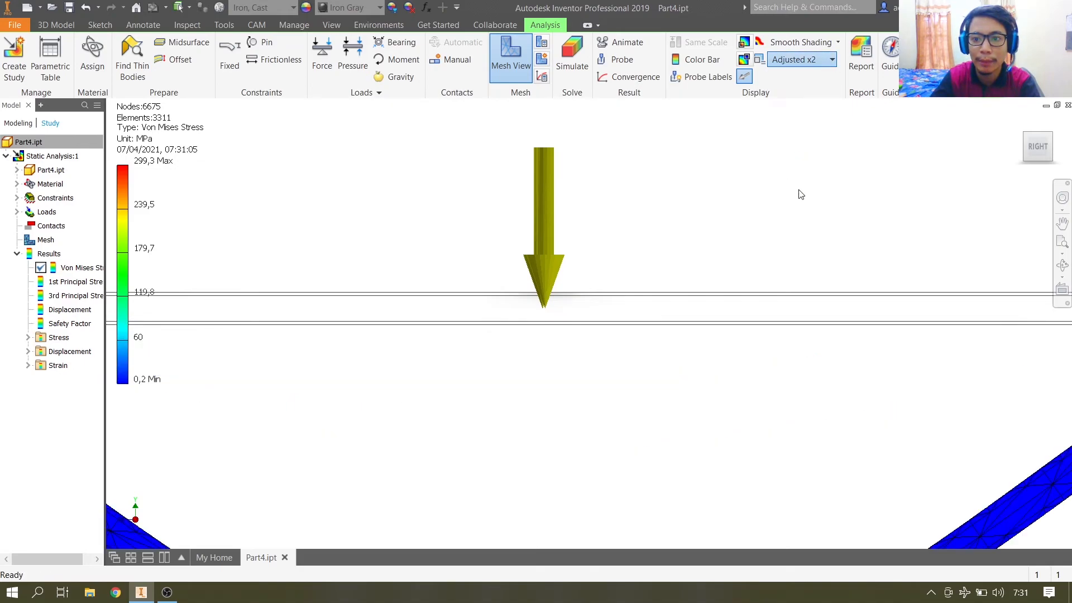
scroll(796, 215, "up", 5)
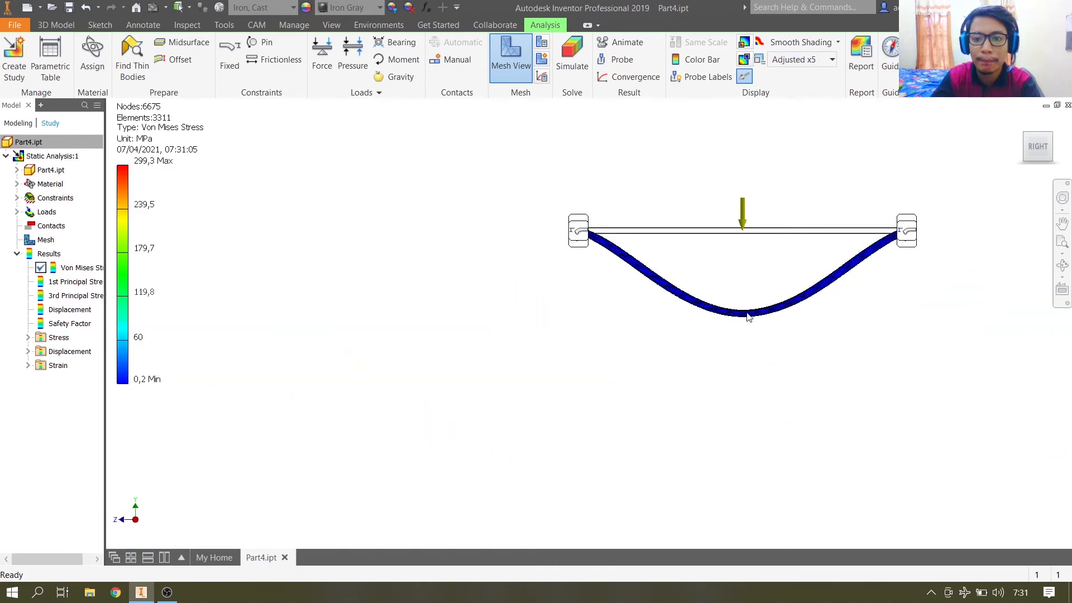
Reduce the displacement scale to Adjusted x2, and finally return it to Actual
left_click(804, 60)
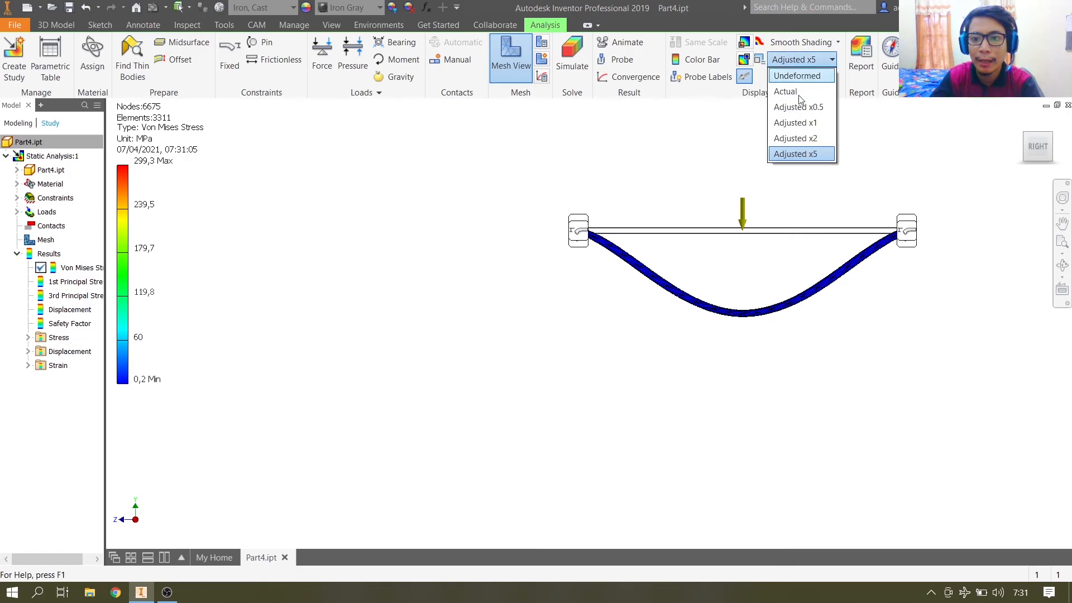
left_click(800, 146)
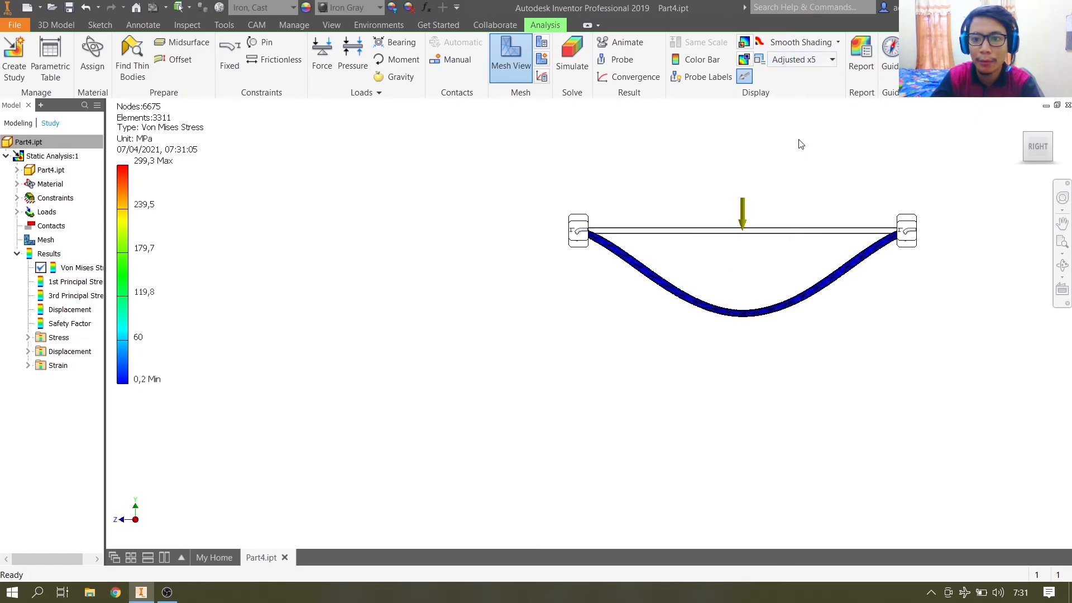
left_click(823, 61)
left_click(816, 60)
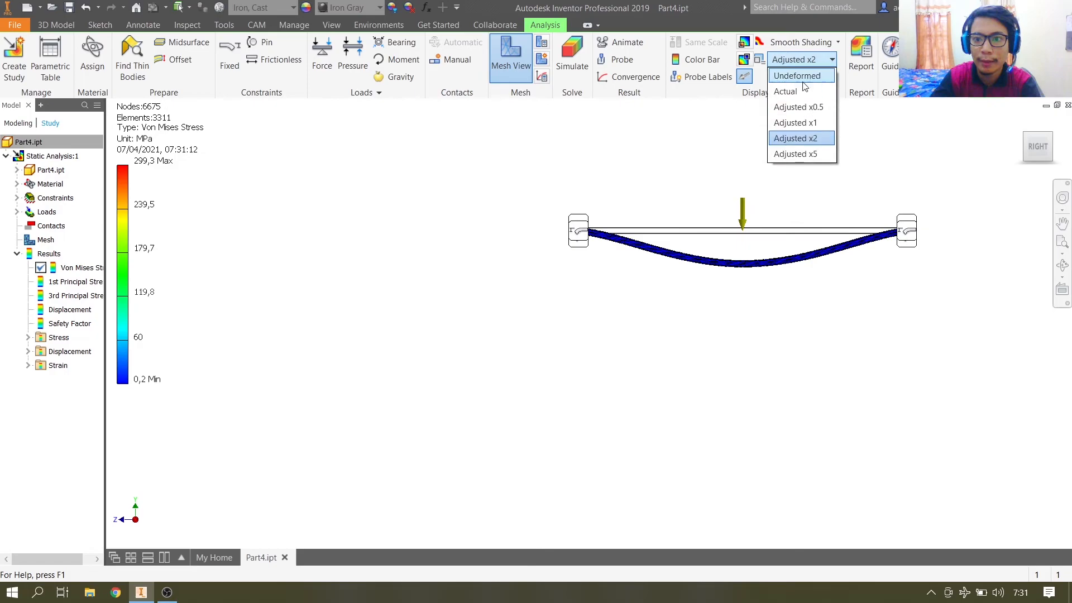
left_click(787, 88)
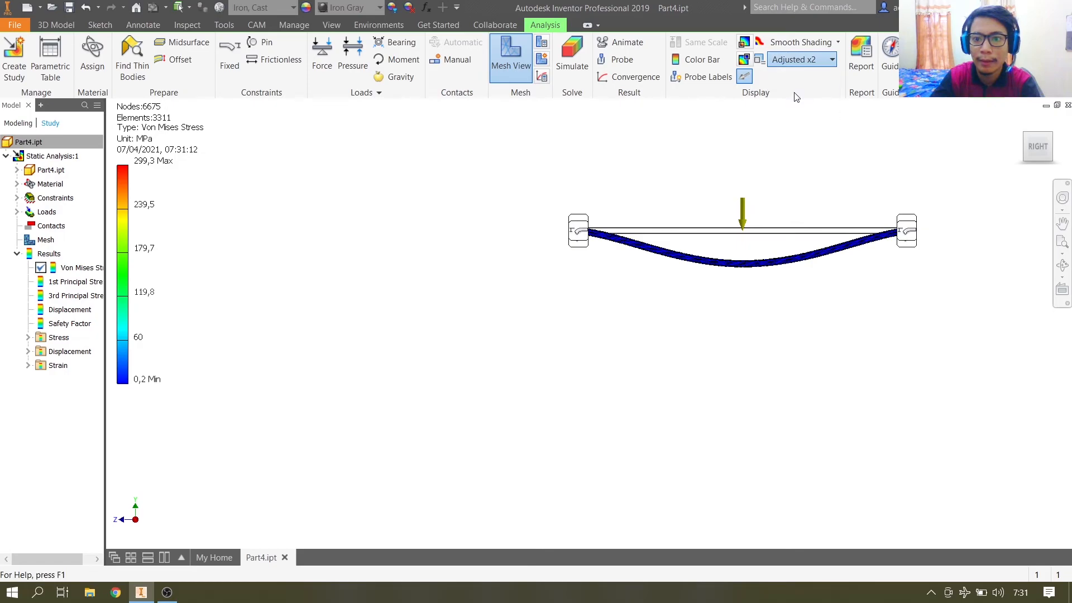
Play the results animation at Normal speed with 10 steps, examine the pipe near the load, and close the animation settings
left_click(643, 42)
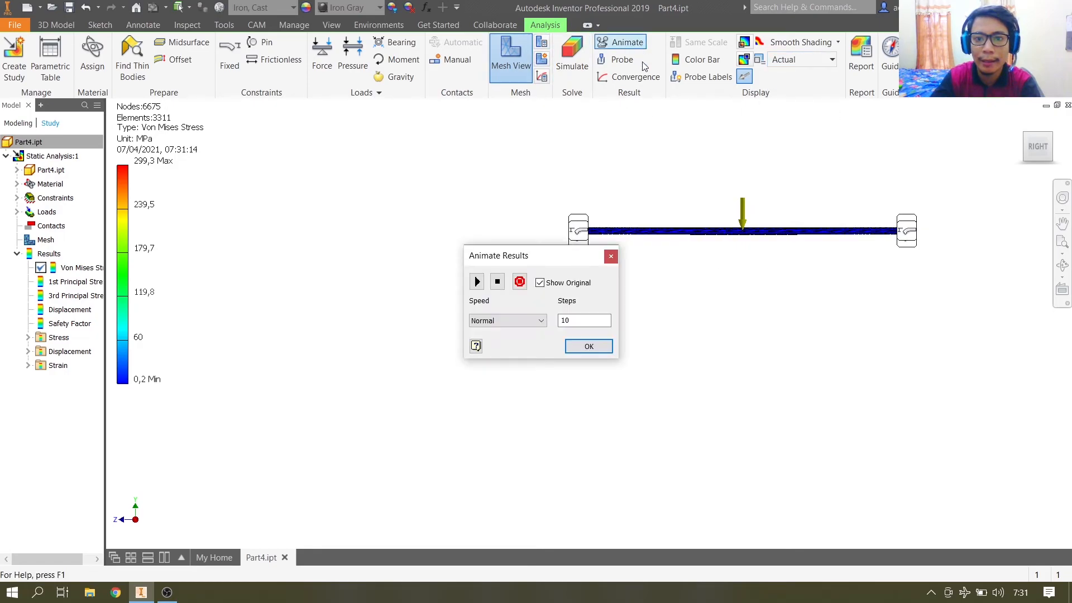
left_click(476, 281)
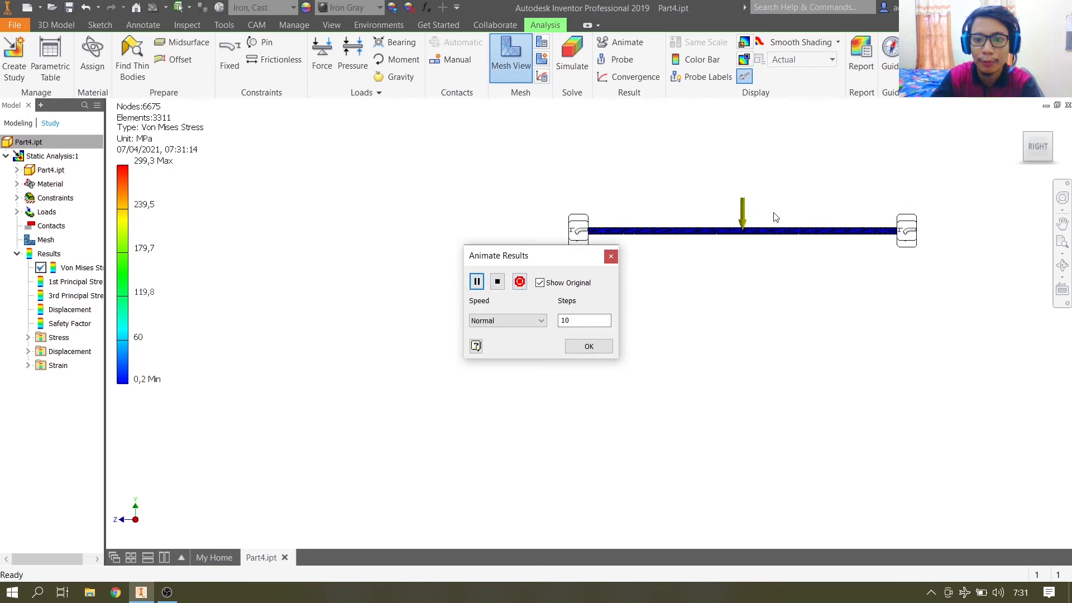
scroll(751, 230, "up", 4)
scroll(751, 231, "up", 3)
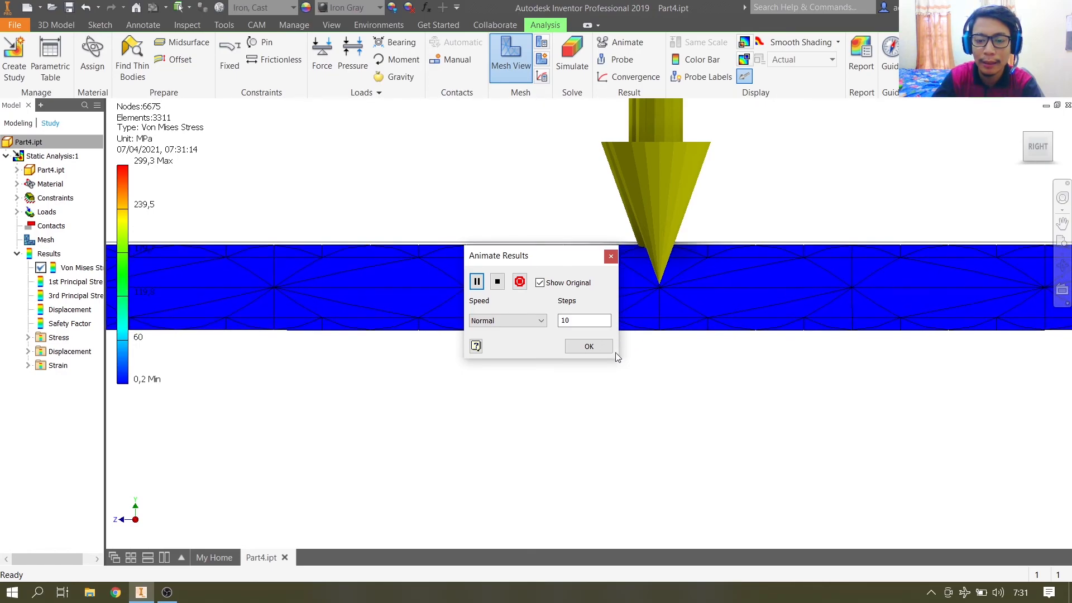
left_click(601, 348)
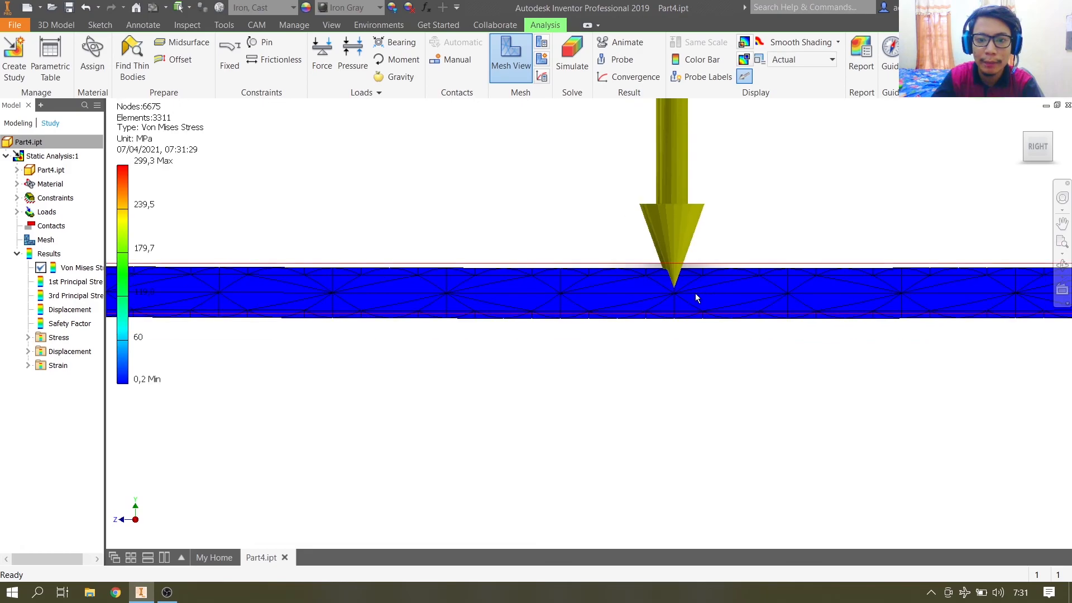
Inspect the pipe's displacement from its original outline under the force, both close up and over the full length
scroll(695, 295, "down", 5)
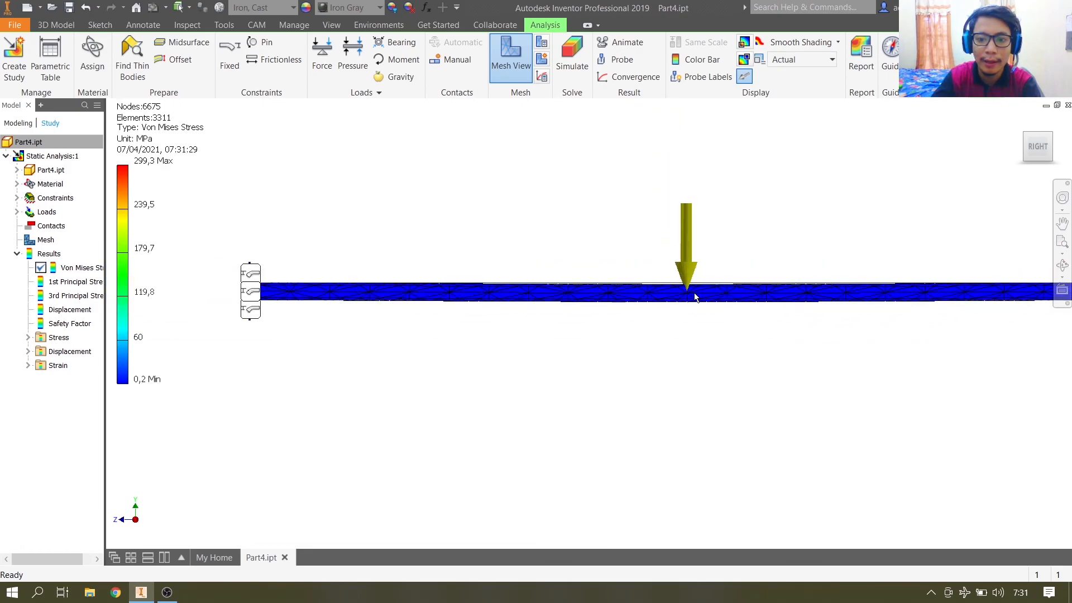
scroll(694, 296, "up", 5)
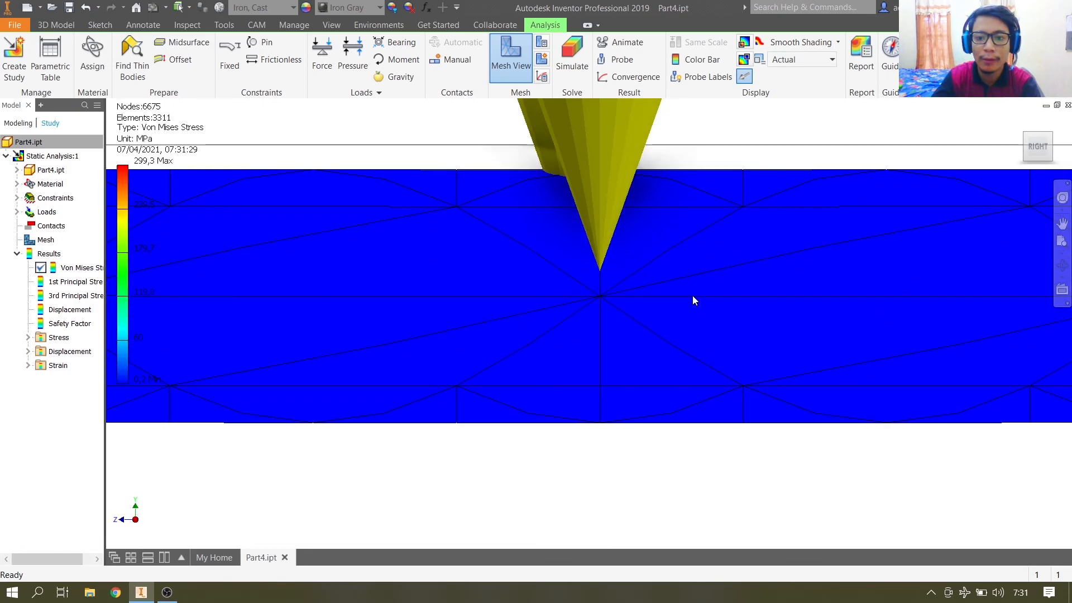
scroll(688, 290, "down", 4)
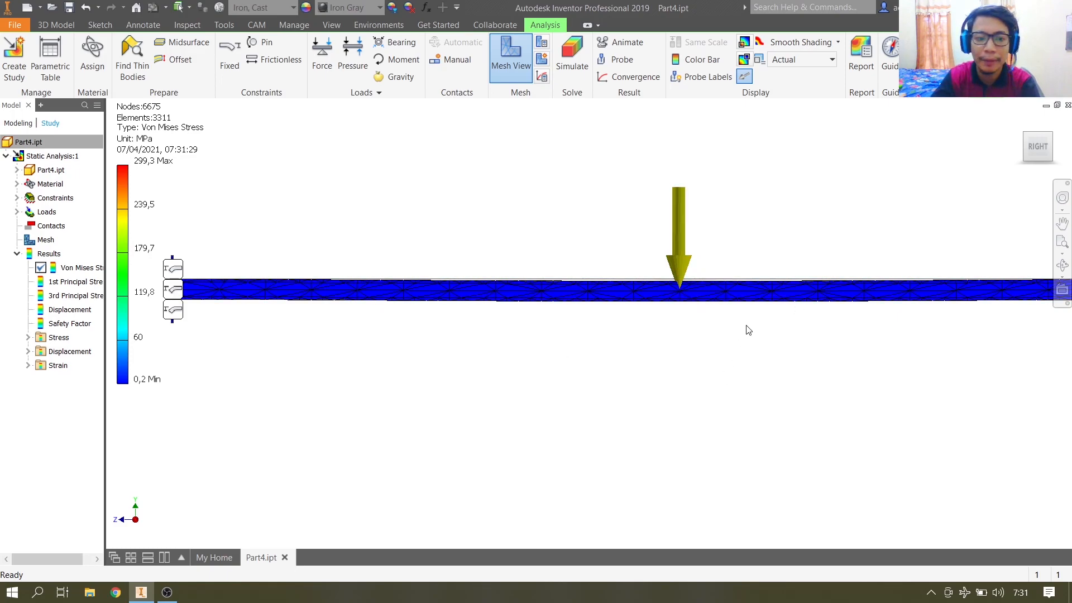
scroll(748, 329, "up", 3)
scroll(747, 329, "down", 4)
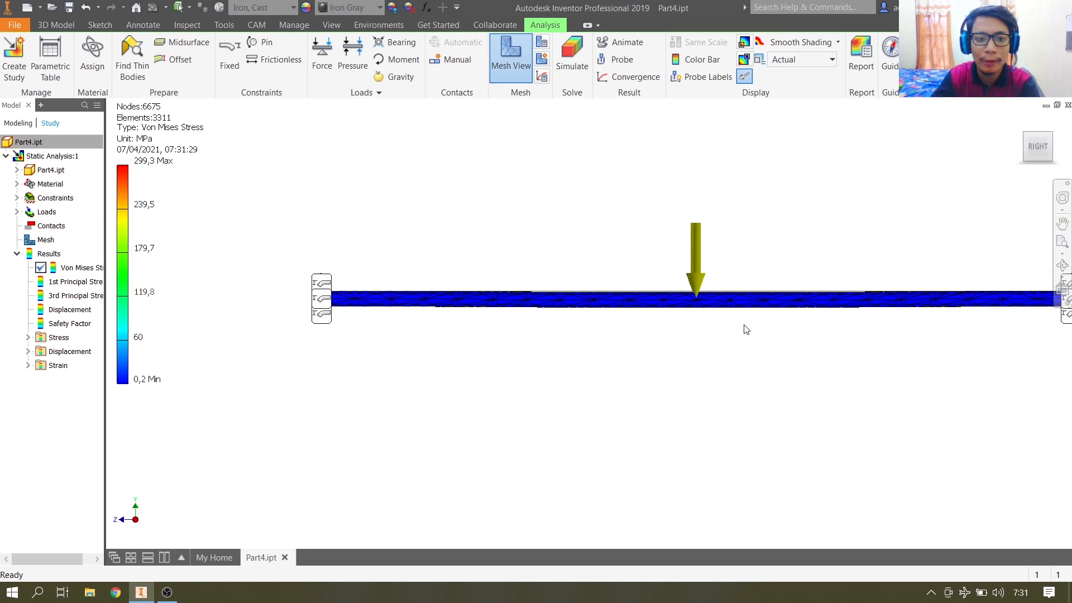
middle_click_drag(743, 333, 688, 345, "shift")
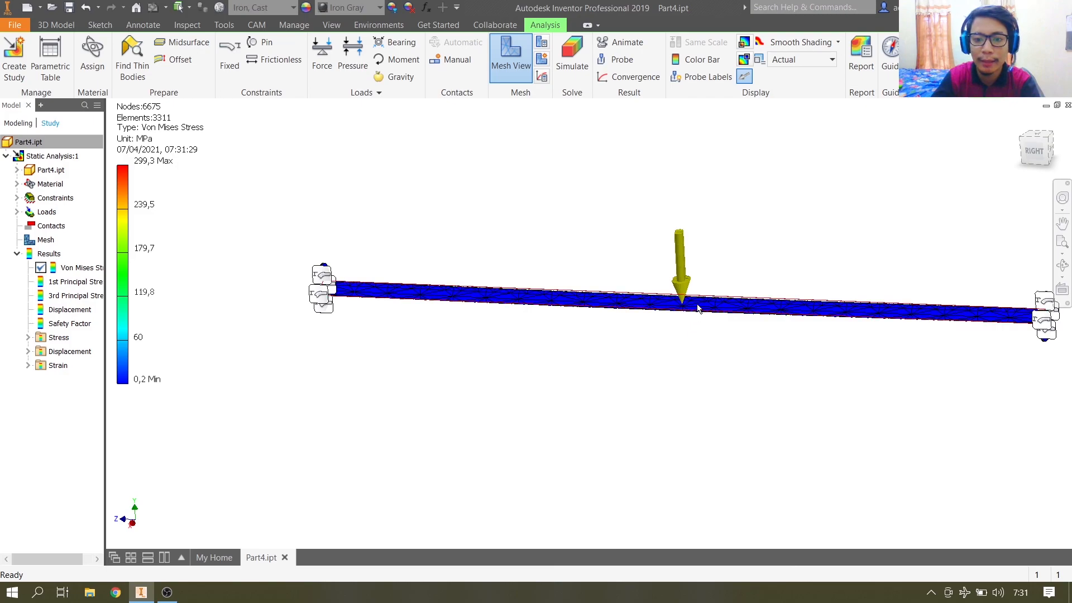